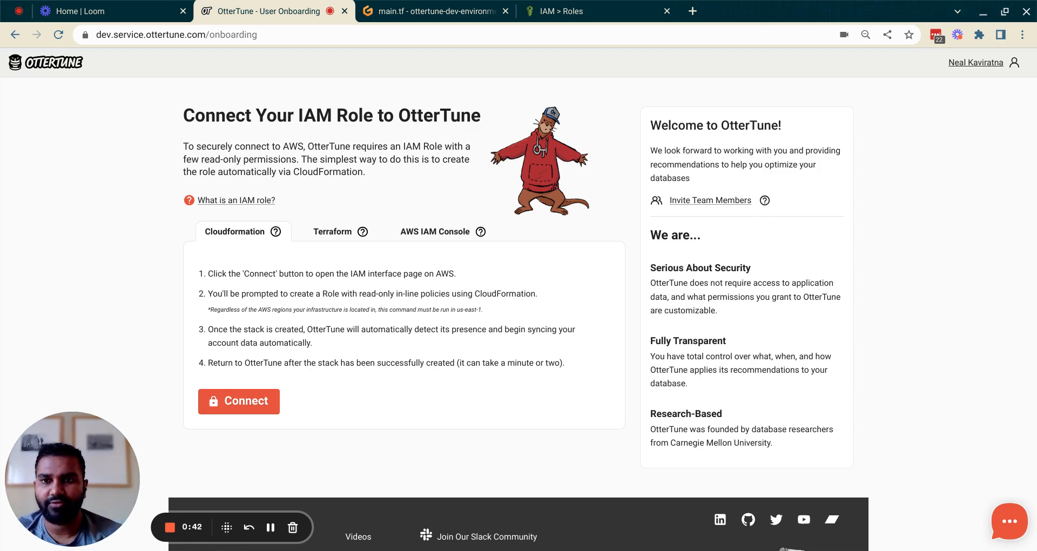
# - Launch the CloudFormation quick-create stack ottertune-integration-demonstration-720 from OtterTune's Connect button
pyautogui.click(267, 402)
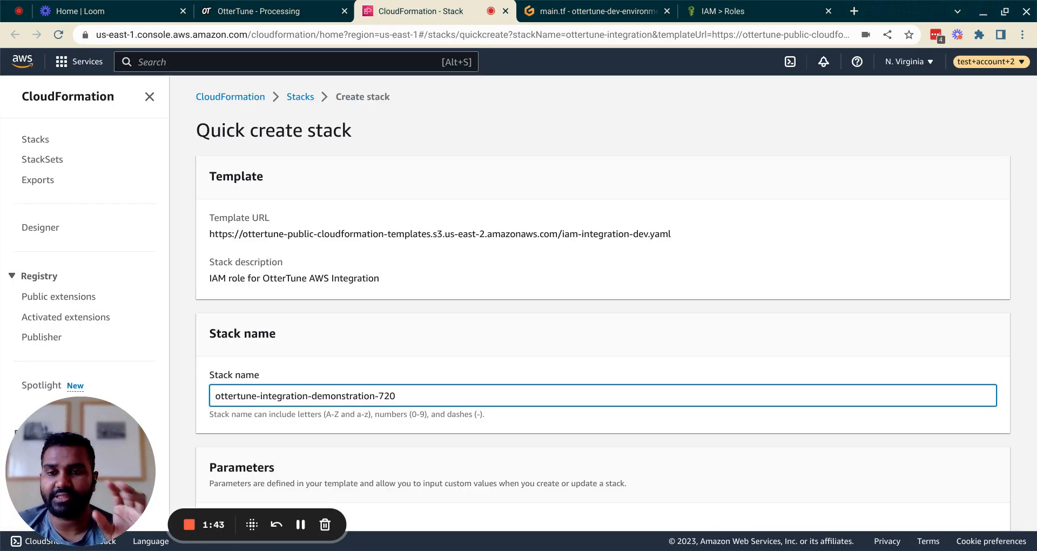
# - Append Demo720 to make the IAM role name OtterTuneRoleDemo720, leaving OrganizationId and account ID pre-filled
pyautogui.scroll(-2, 602, 299)
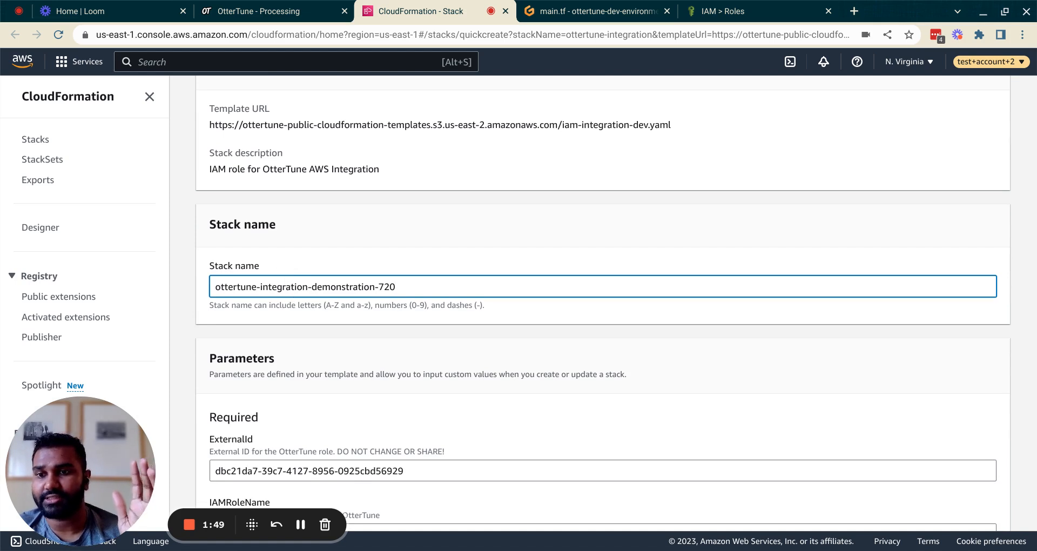
pyautogui.scroll(-4, 363, 398)
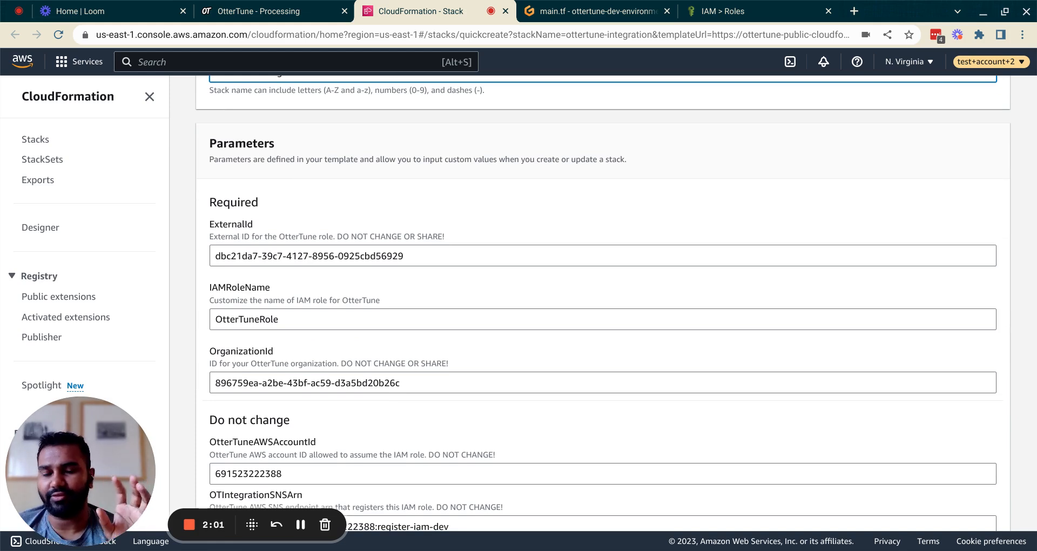
pyautogui.scroll(-3, 398, 222)
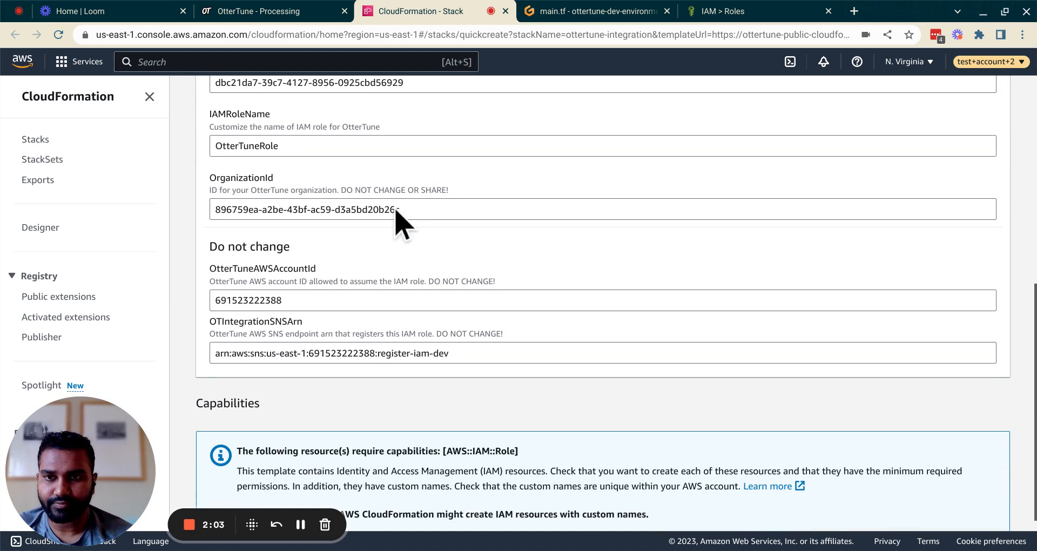
pyautogui.click(337, 153)
pyautogui.write('Demo')
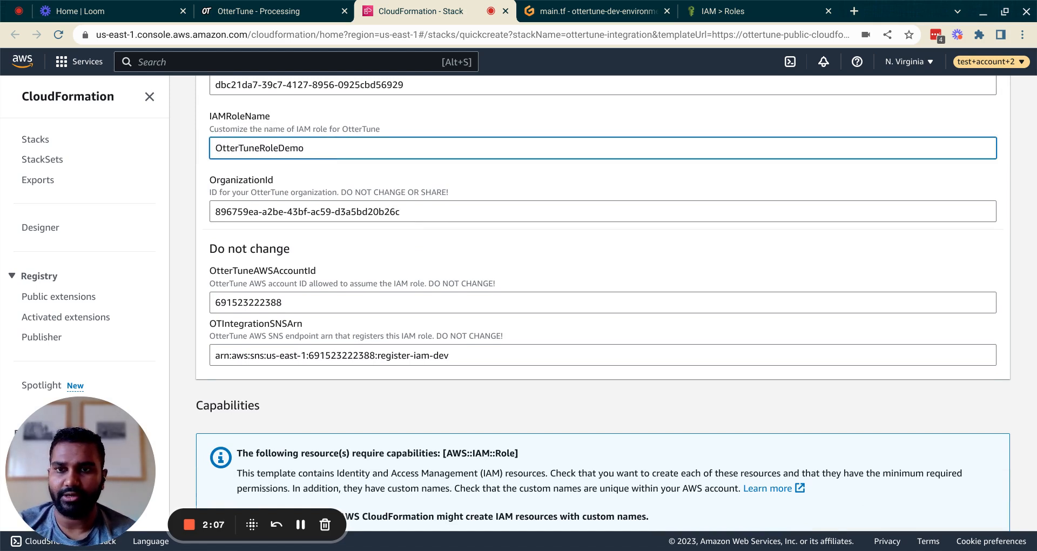
pyautogui.write('720')
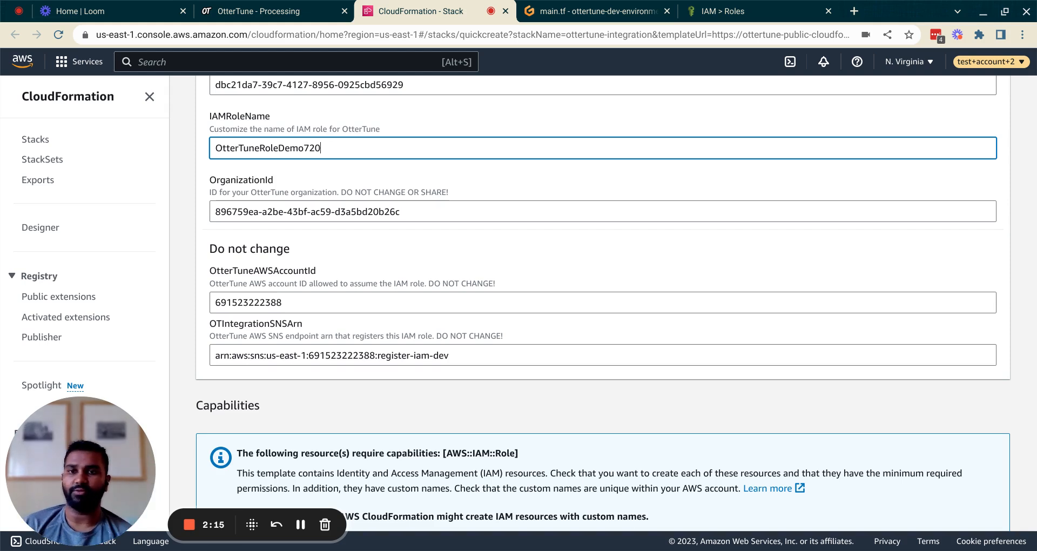
pyautogui.click(309, 211)
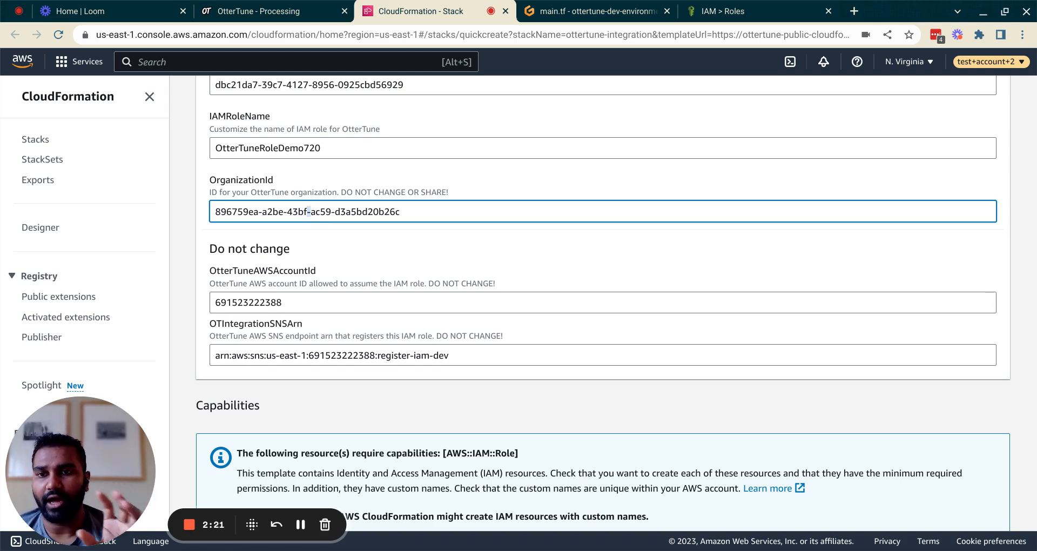
pyautogui.click(310, 302)
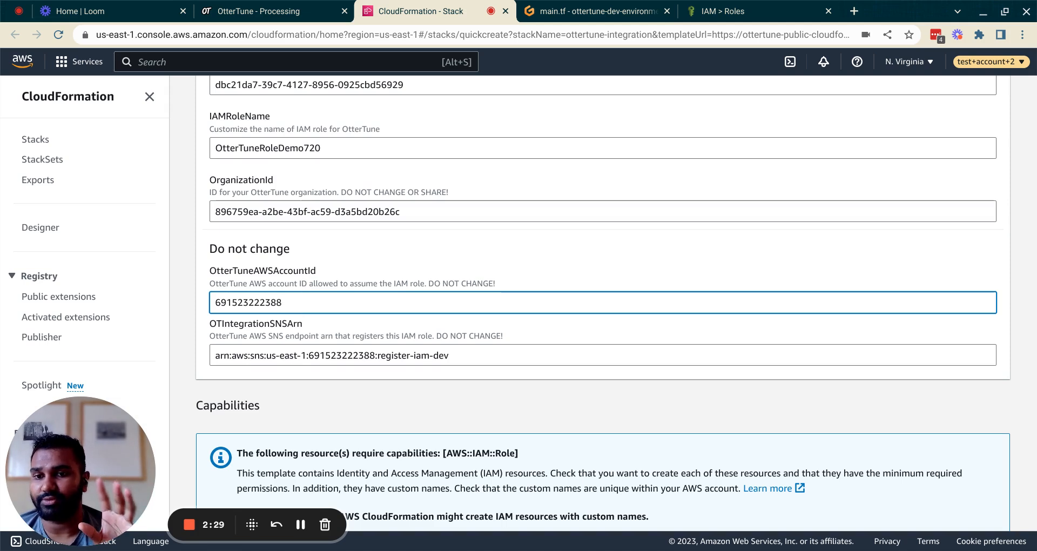
pyautogui.scroll(-1, 613, 305)
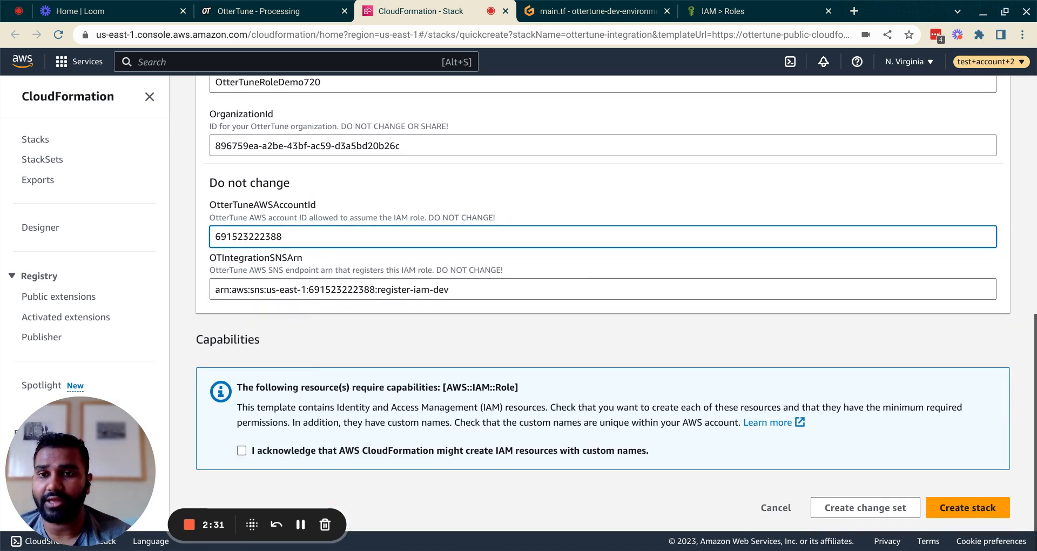
# - Acknowledge IAM resource creation, create the stack, and refresh events until CREATE_COMPLETE
pyautogui.click(241, 450)
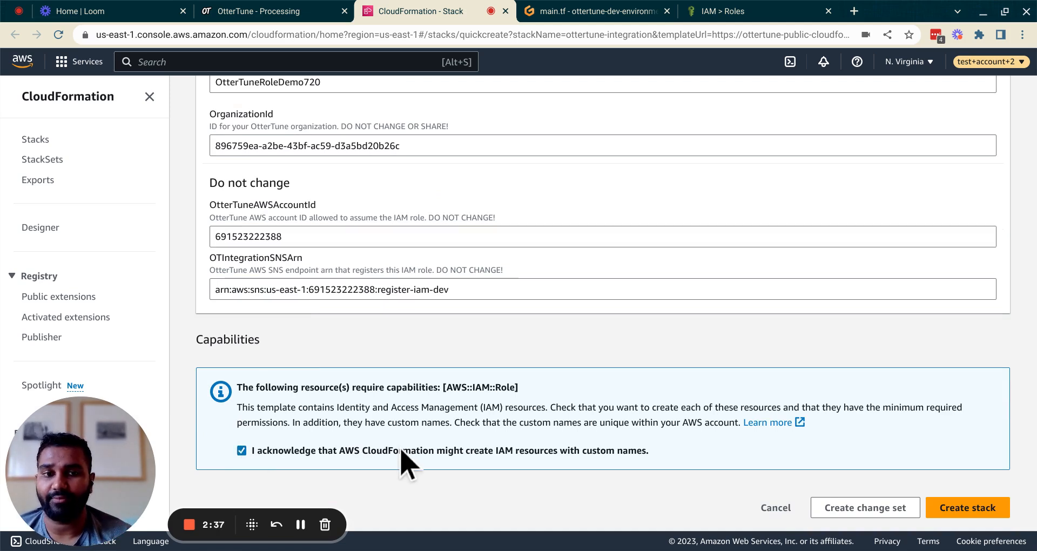
pyautogui.click(964, 508)
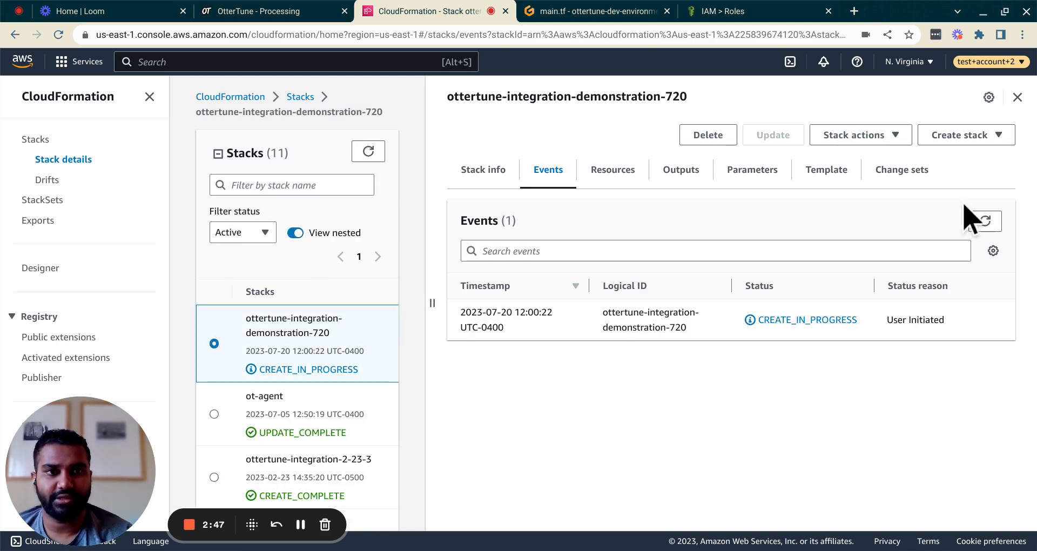
pyautogui.click(985, 219)
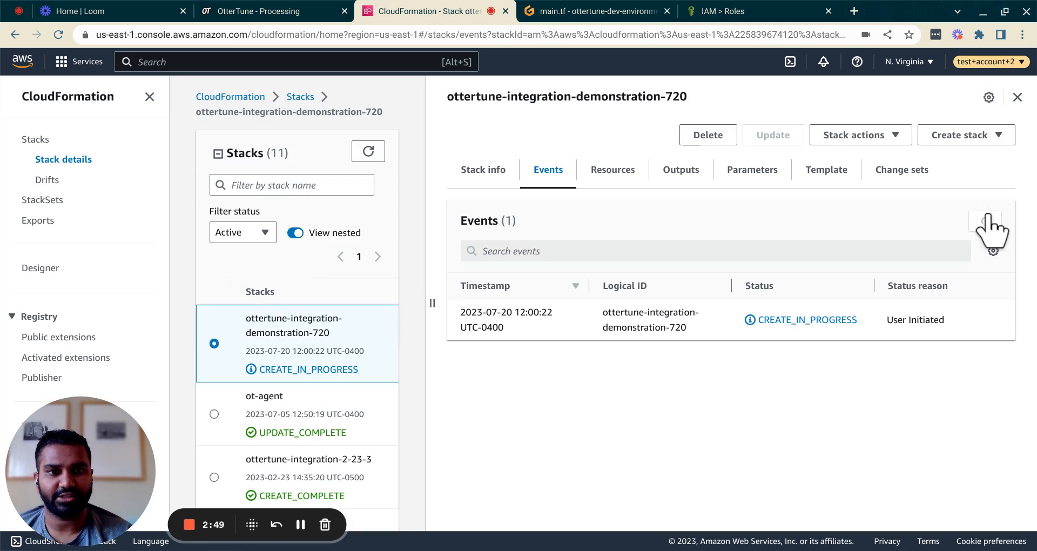
pyautogui.click(985, 219)
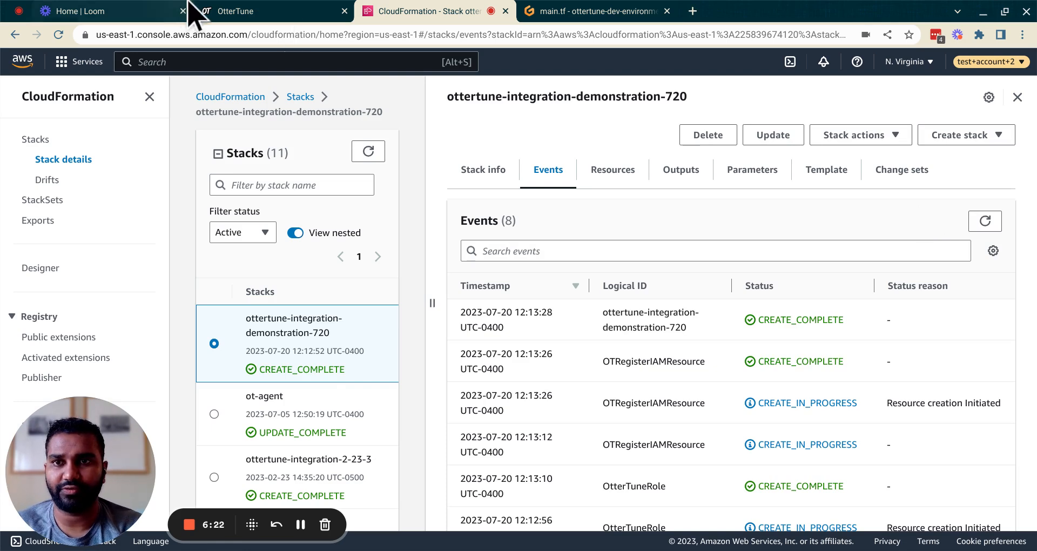
pyautogui.click(222, 11)
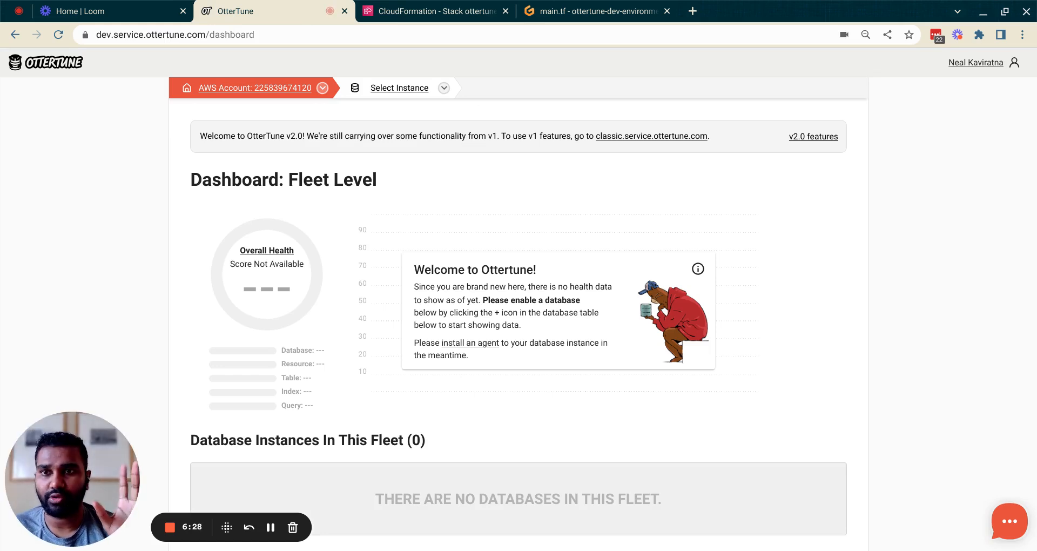
# - Choose Add an AWS Account and bring up the Terraform ottertune-iam module snippet (version 0.0.7)
pyautogui.click(322, 87)
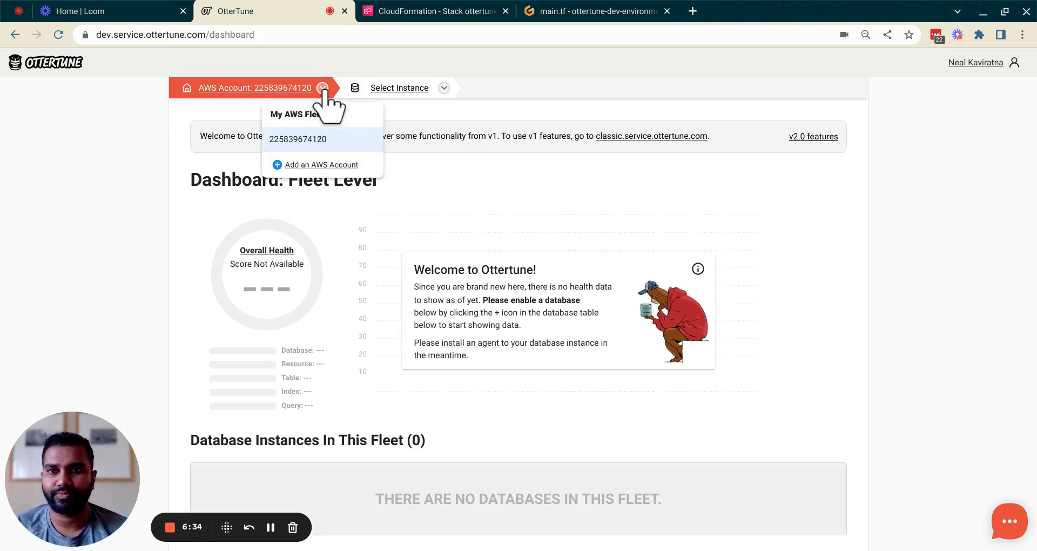
pyautogui.click(322, 165)
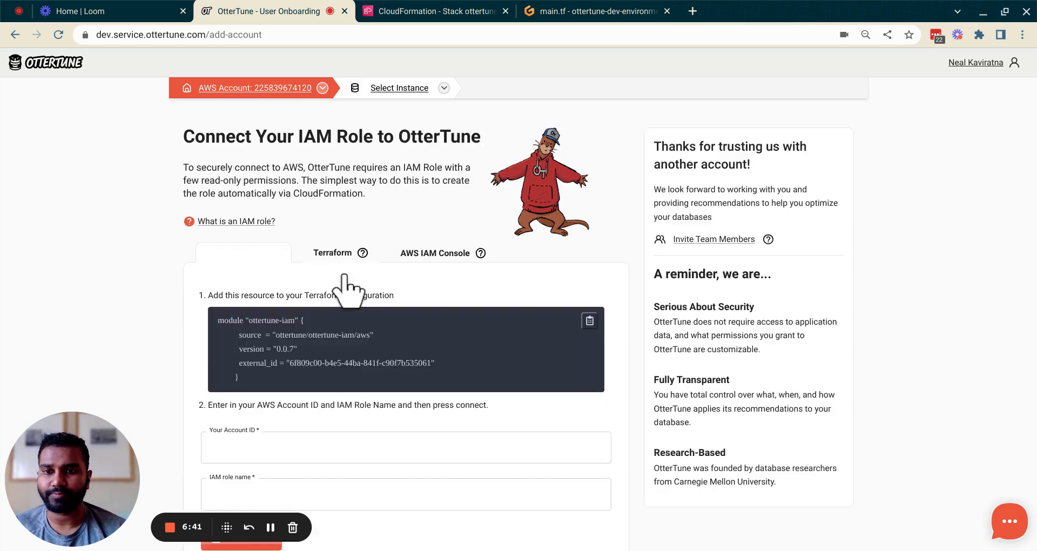
pyautogui.scroll(-1, 416, 284)
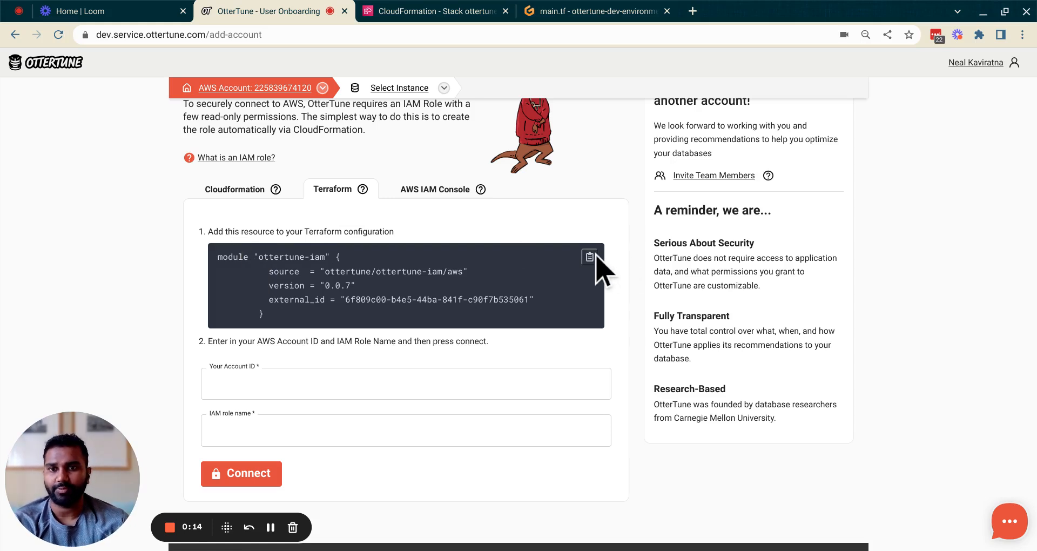
# - Paste the ottertune-iam module block (iam_role_name terraform-demonstration-720) at line 1 of main.tf
pyautogui.click(609, 11)
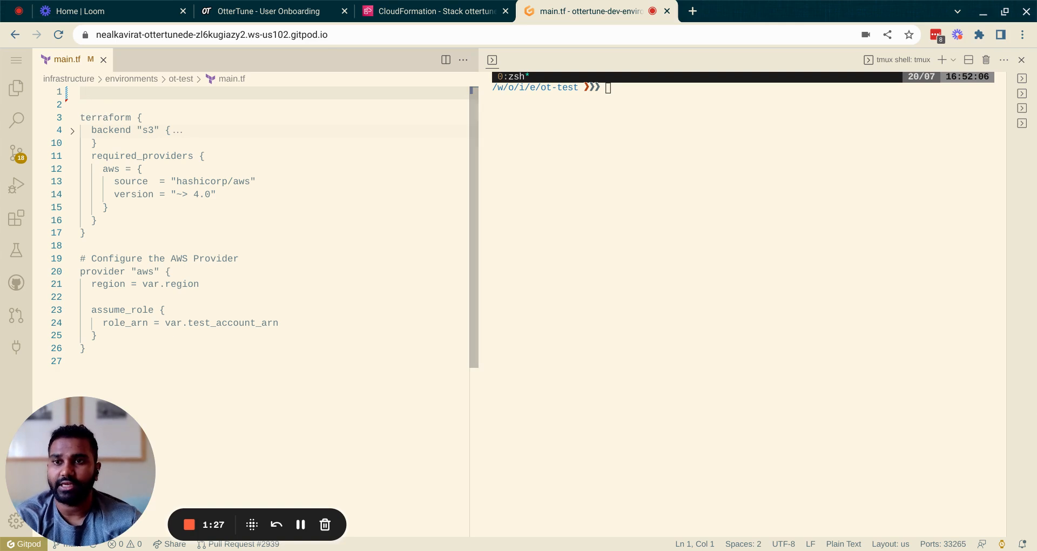
pyautogui.write('module "ottertune-iam" {   source  = "ottertune/ottertune-iam/aws"   version = "0.0.7"   external_id = "6f809c00-b4e5-44ba-841f-c90f7b535061"   iam_role_name = "terraform-demonstration-720" }')
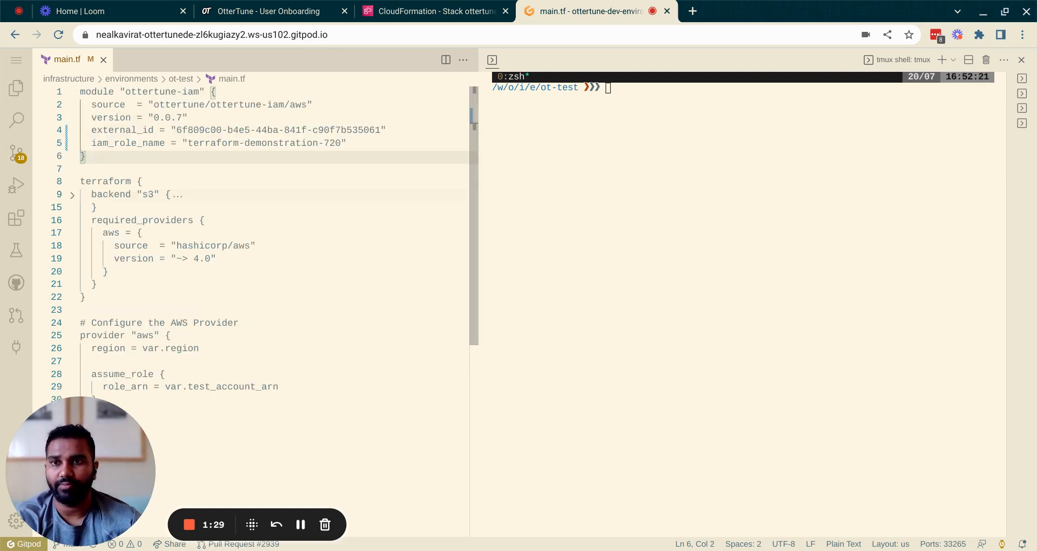
pyautogui.click(132, 142)
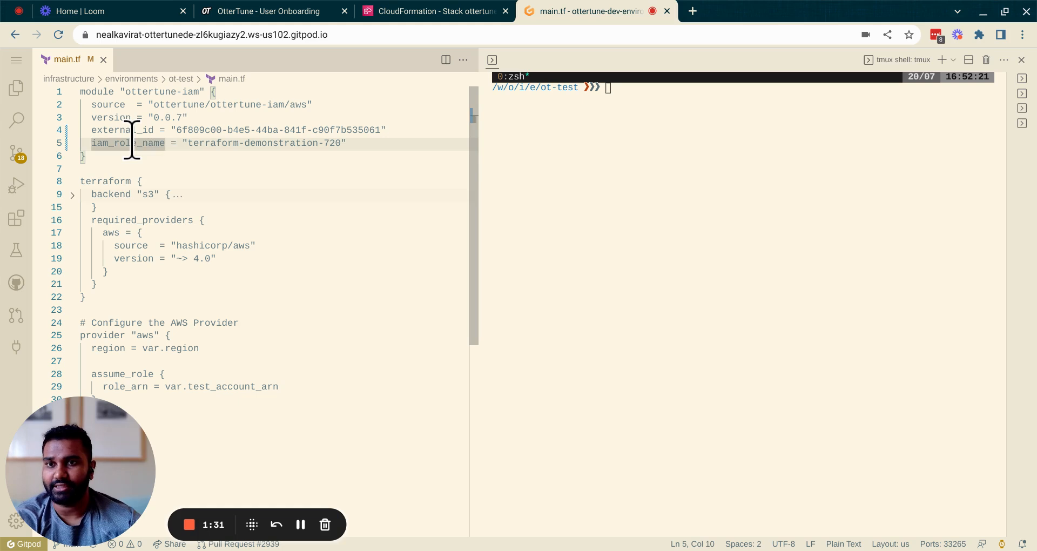
pyautogui.click(166, 156)
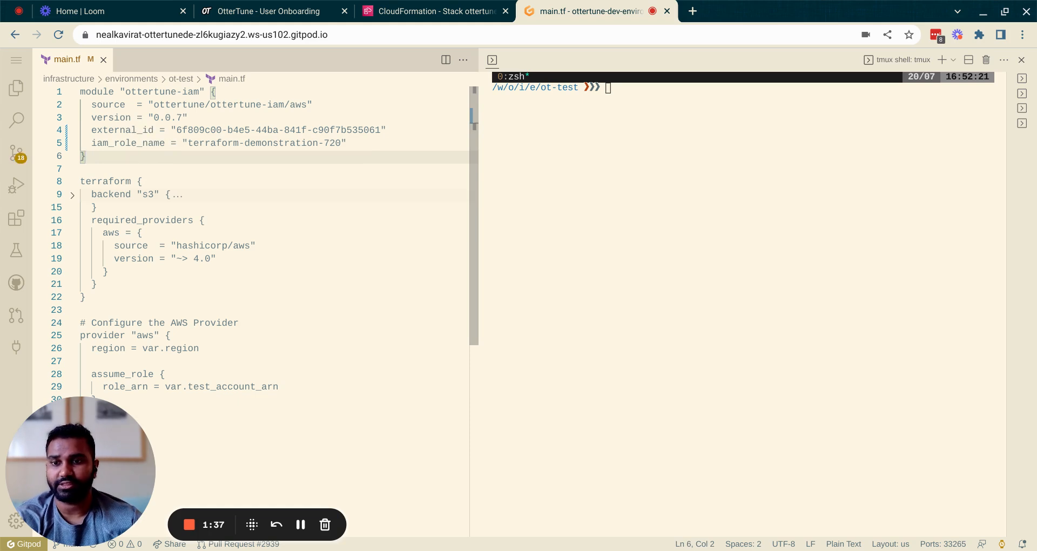
pyautogui.click(757, 110)
pyautogui.write('terraform pl')
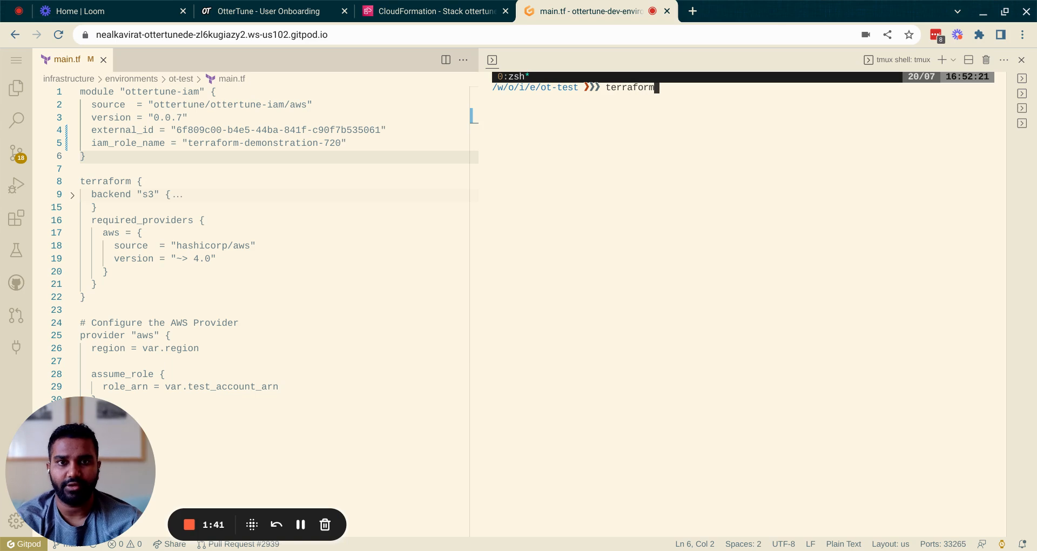
pyautogui.write('an')
# - Run terraform plan, then terraform apply confirmed with yes, creating policy, role and attachment (3 added)
pyautogui.press('Return')
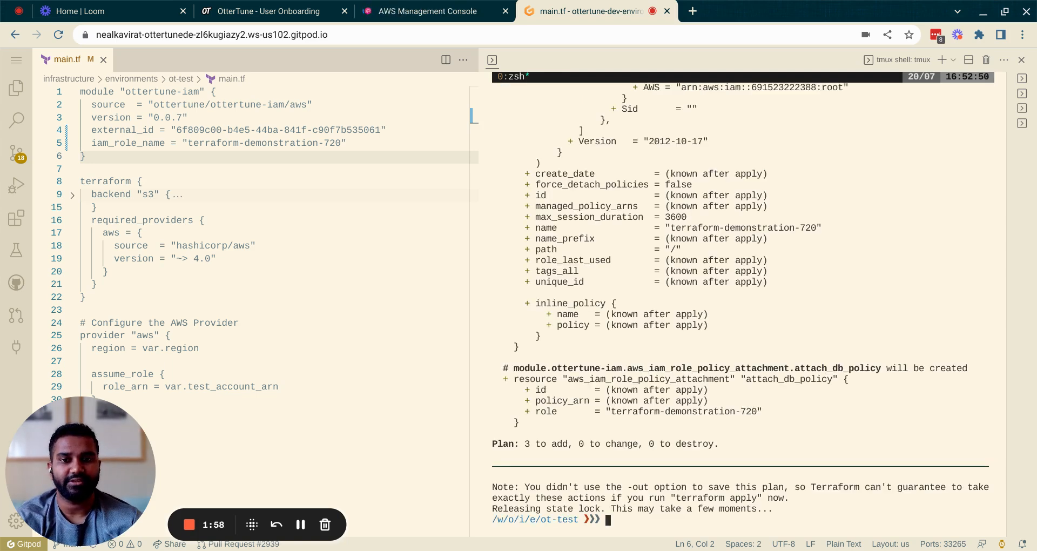
pyautogui.write('te')
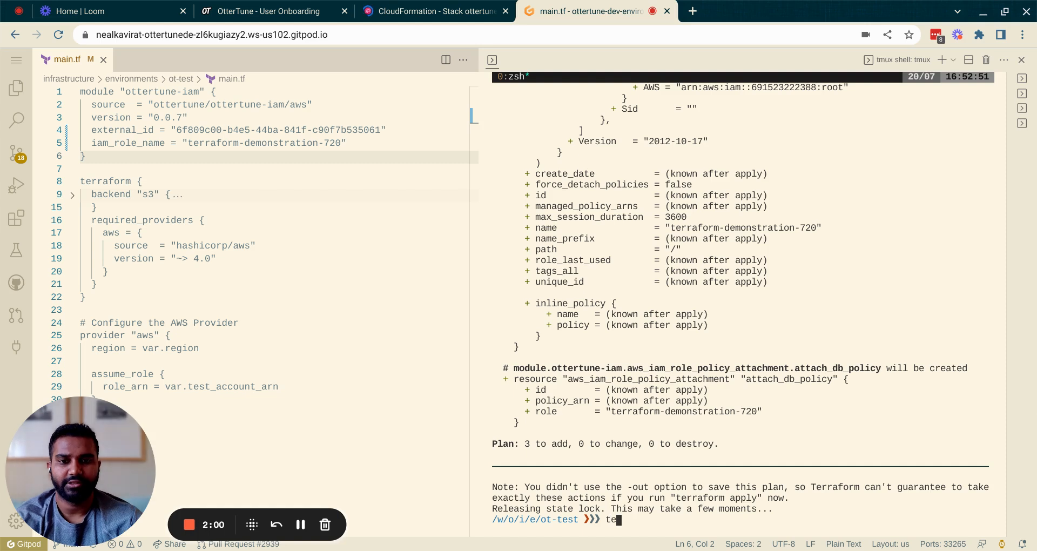
pyautogui.write('rraform ')
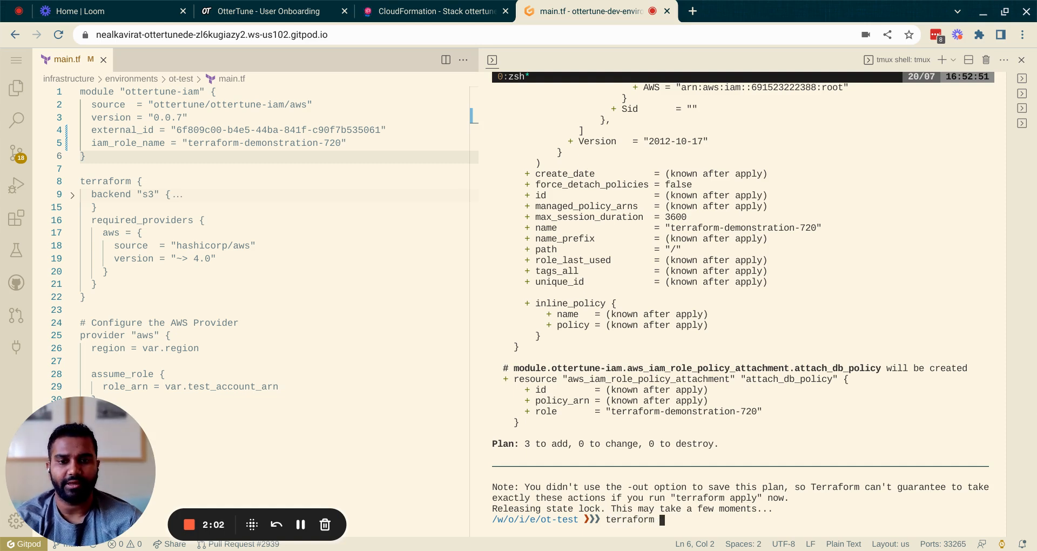
pyautogui.write('apply')
pyautogui.press('Return')
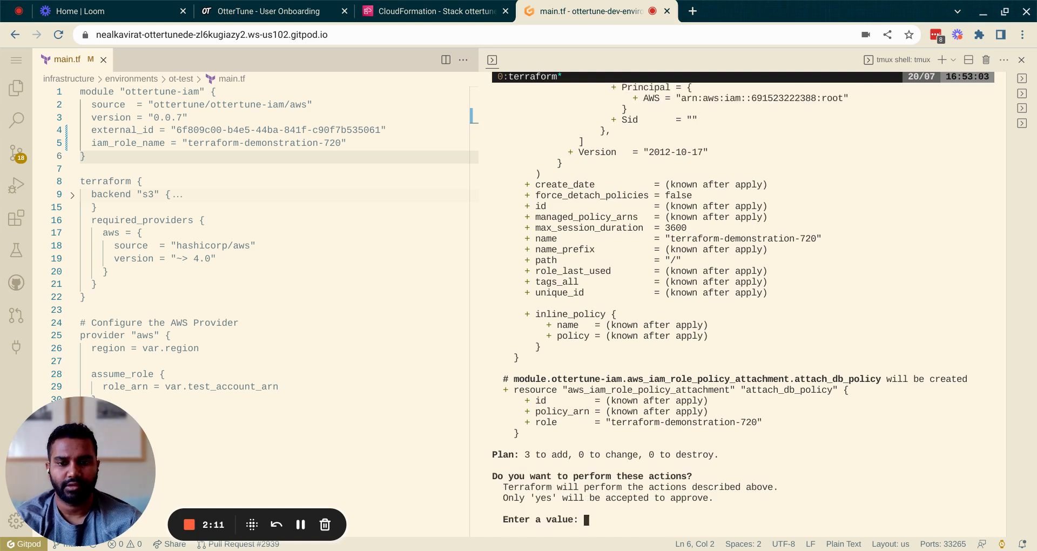
pyautogui.write('yes')
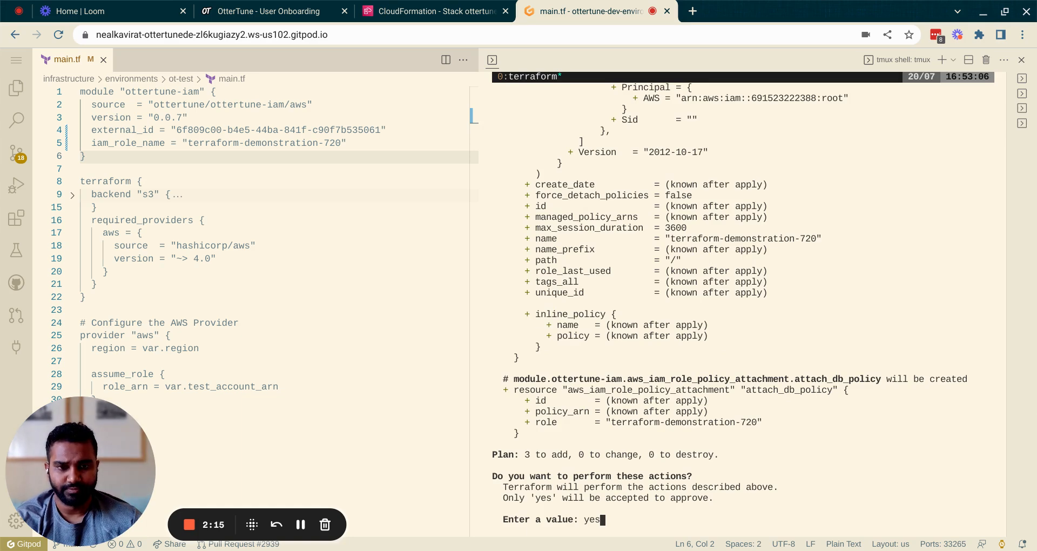
pyautogui.scroll(15, 740, 302)
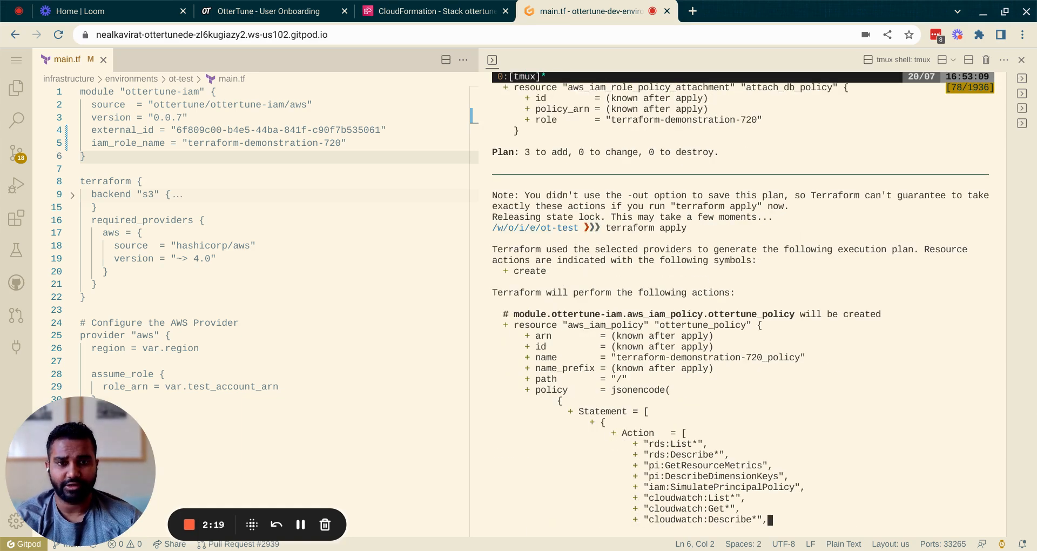
pyautogui.press('pagedown')
pyautogui.press('pagedown')
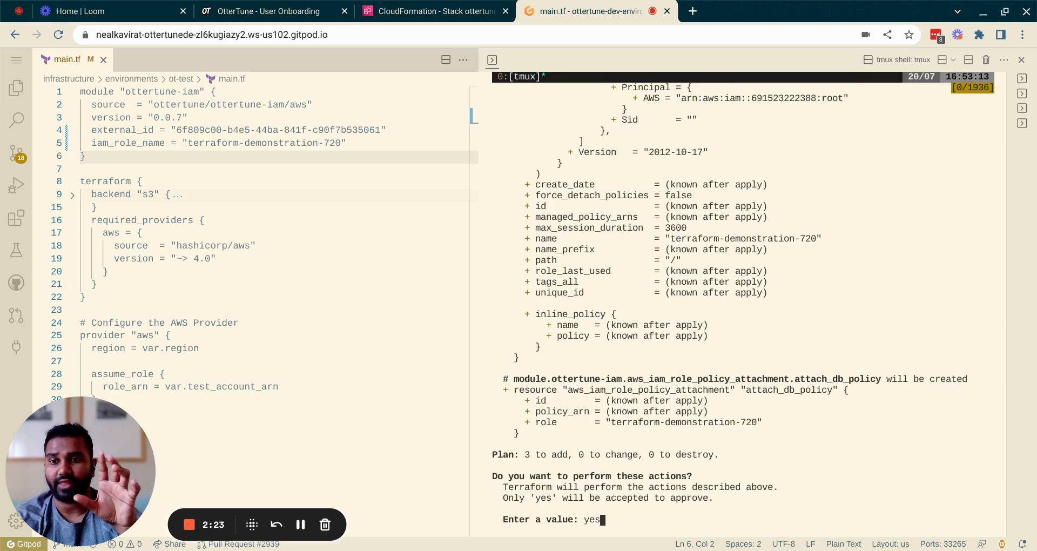
pyautogui.press('q')
pyautogui.press('Return')
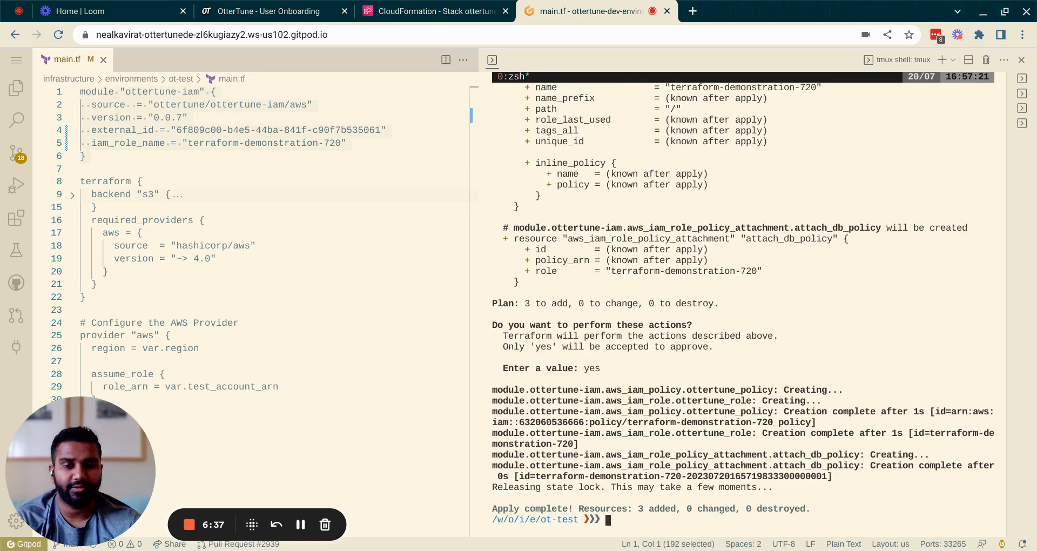
# - Recall and run 'terraform show | grep role/' to print the terraform-demonstration-720 role ARN
pyautogui.hotkey('ctrl', 'r')
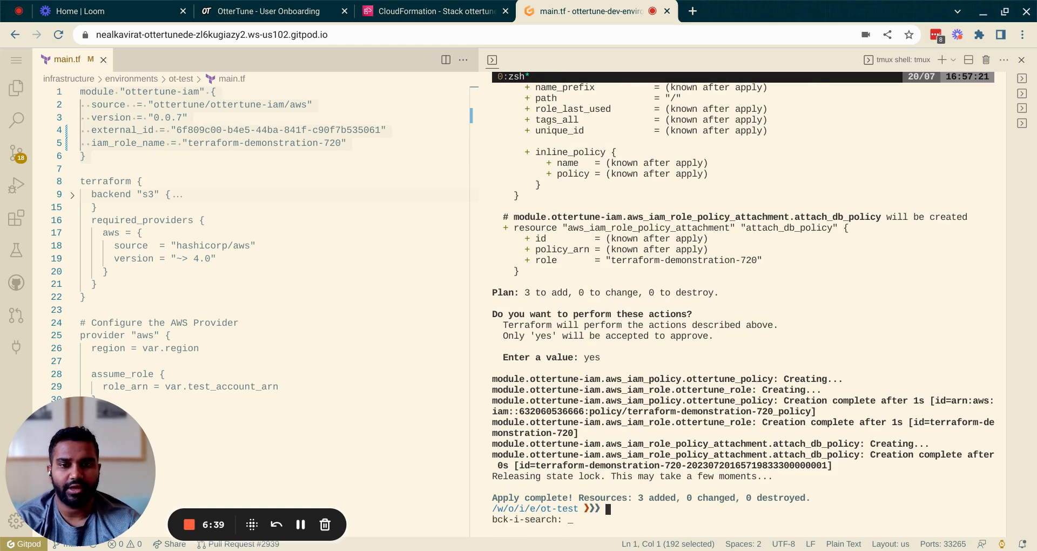
pyautogui.write('show | grep role/')
pyautogui.press('Right')
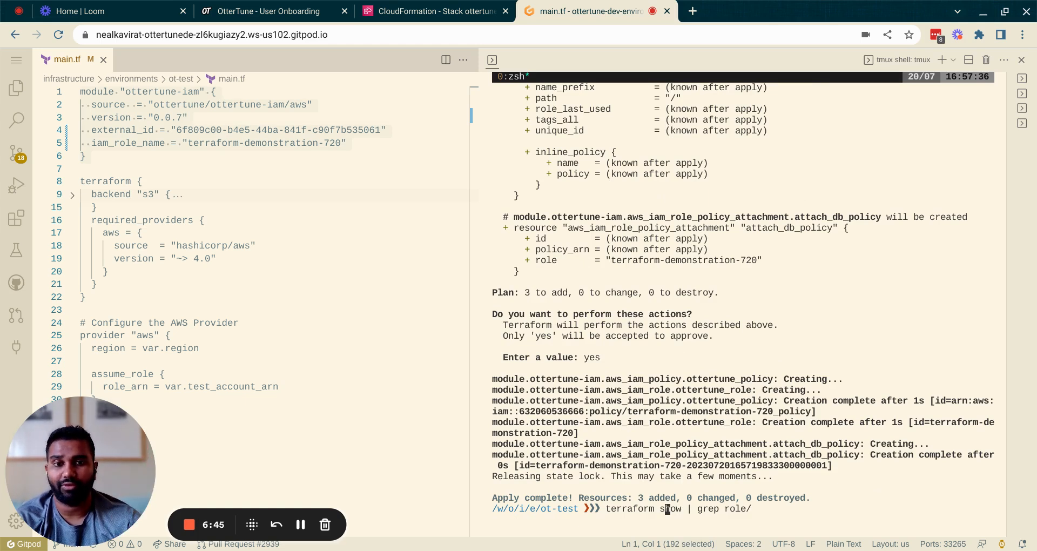
pyautogui.press('Return')
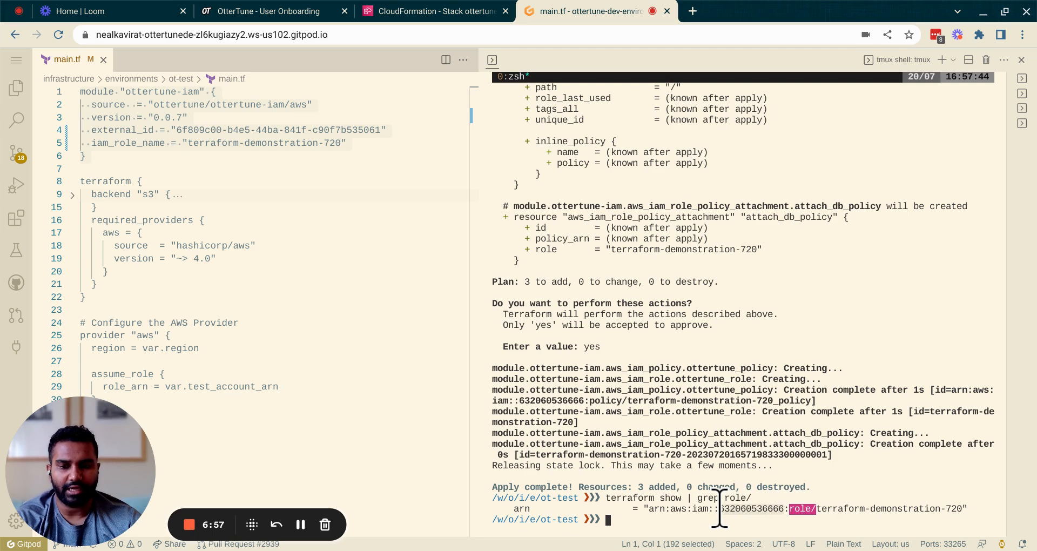
# - Paste the AWS account ID and role name terraform-demonstration-720 into the Terraform form and connect
pyautogui.click(306, 13)
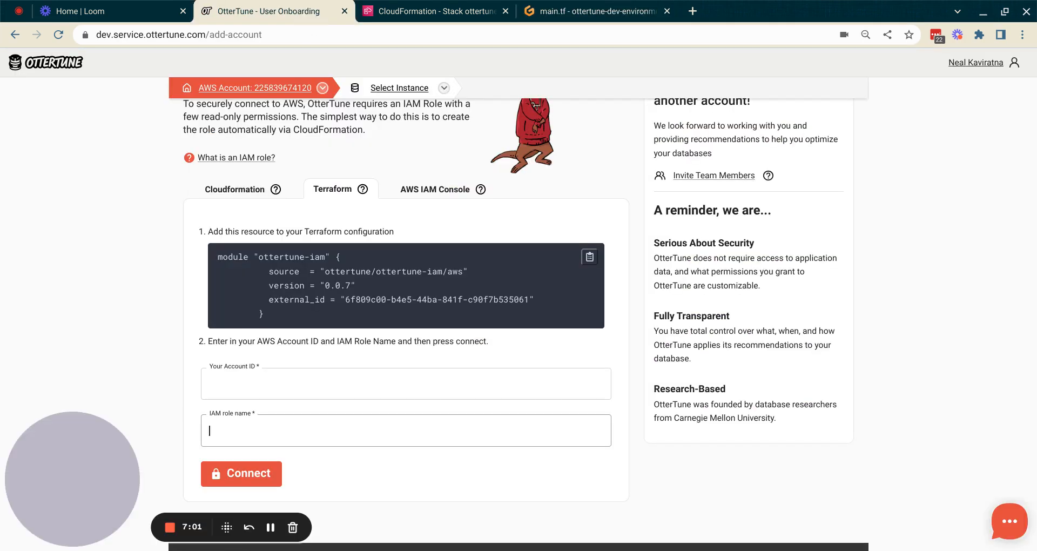
pyautogui.click(264, 384)
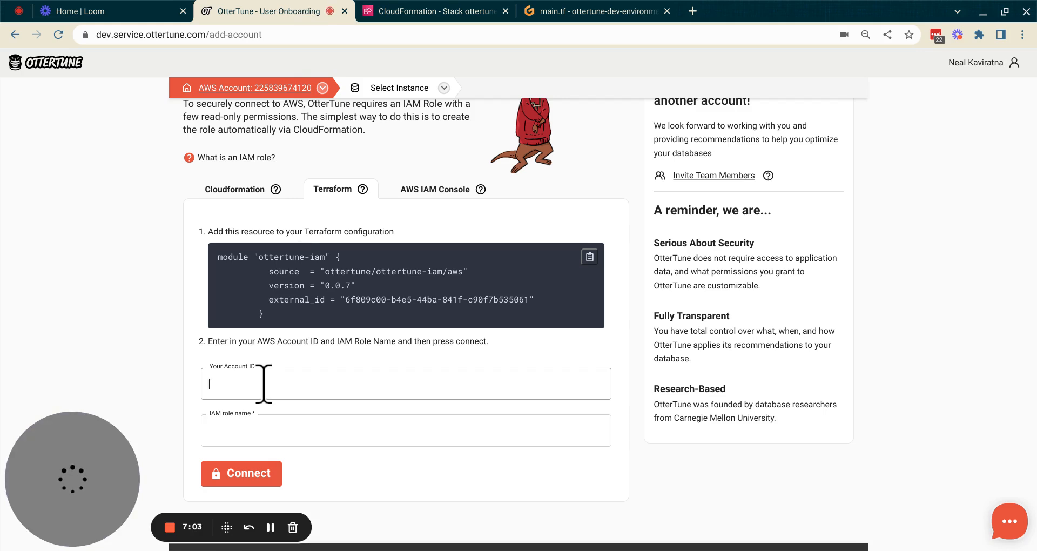
pyautogui.hotkey('ctrl', 'v')
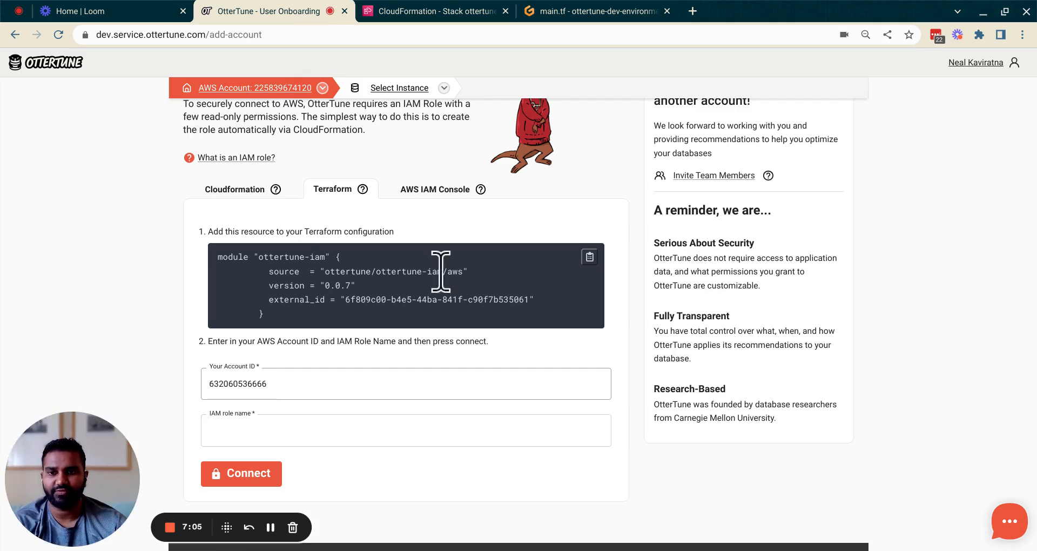
pyautogui.click(602, 11)
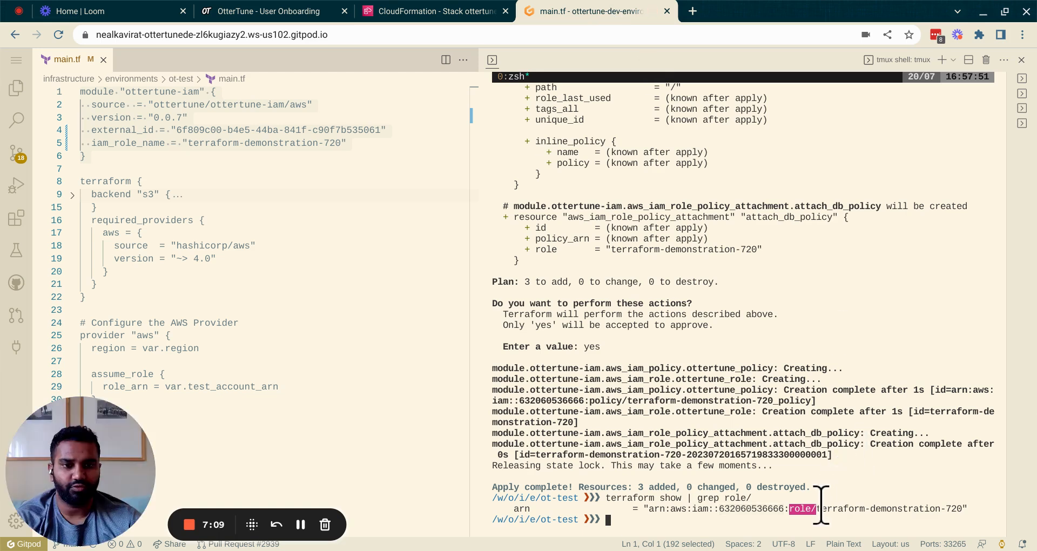
pyautogui.moveTo(815, 508); pyautogui.dragTo(929, 512)
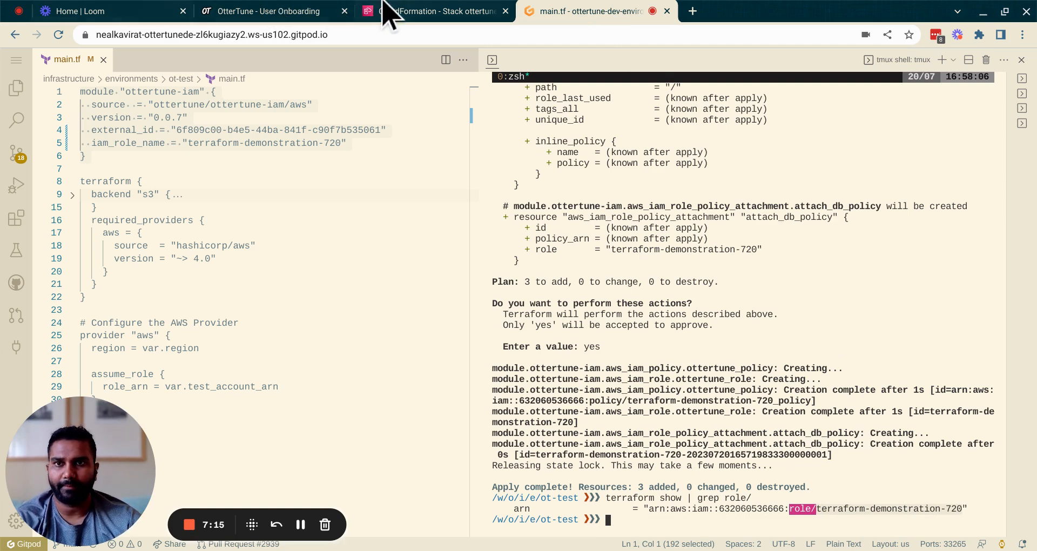
pyautogui.click(280, 4)
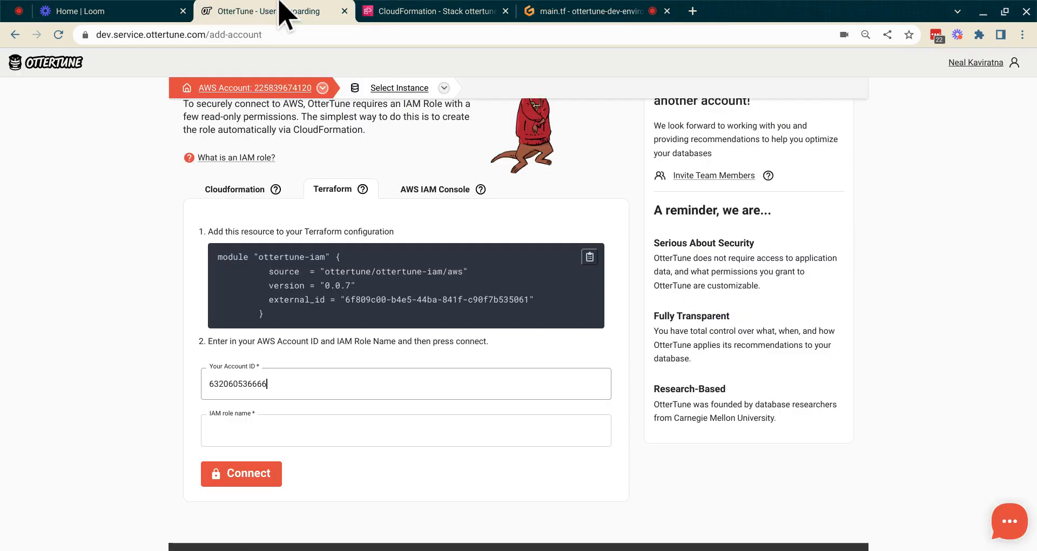
pyautogui.click(261, 440)
pyautogui.write('terraform-demonstration-720')
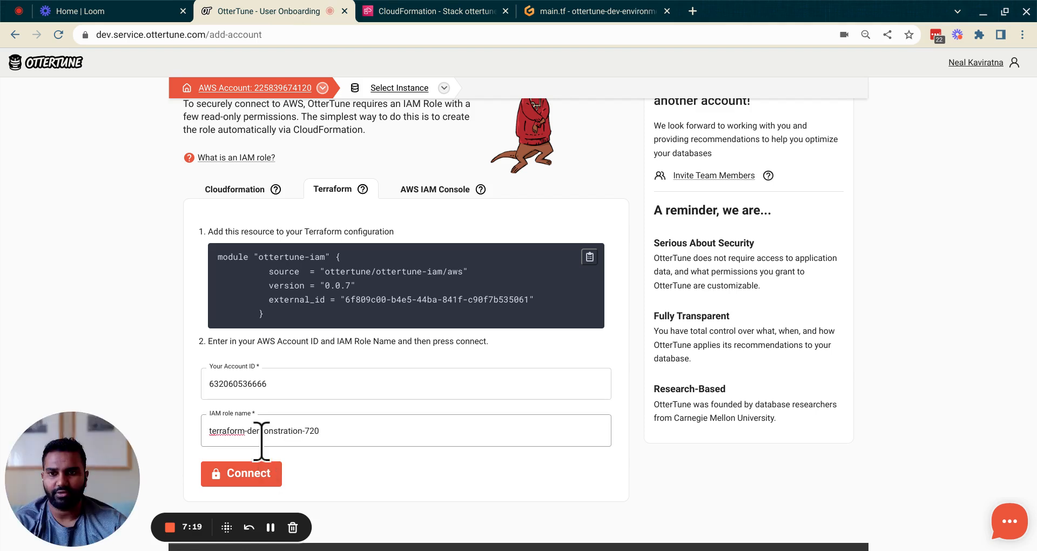
pyautogui.click(248, 474)
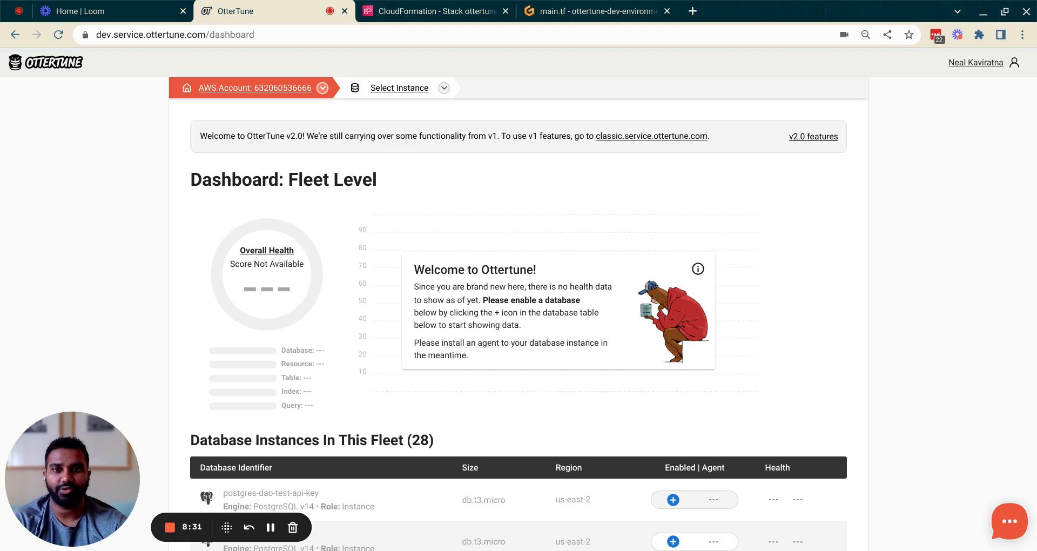
# - Choose Add an AWS Account, show the AWS IAM Console instructions, and launch the Create role wizard
pyautogui.click(323, 88)
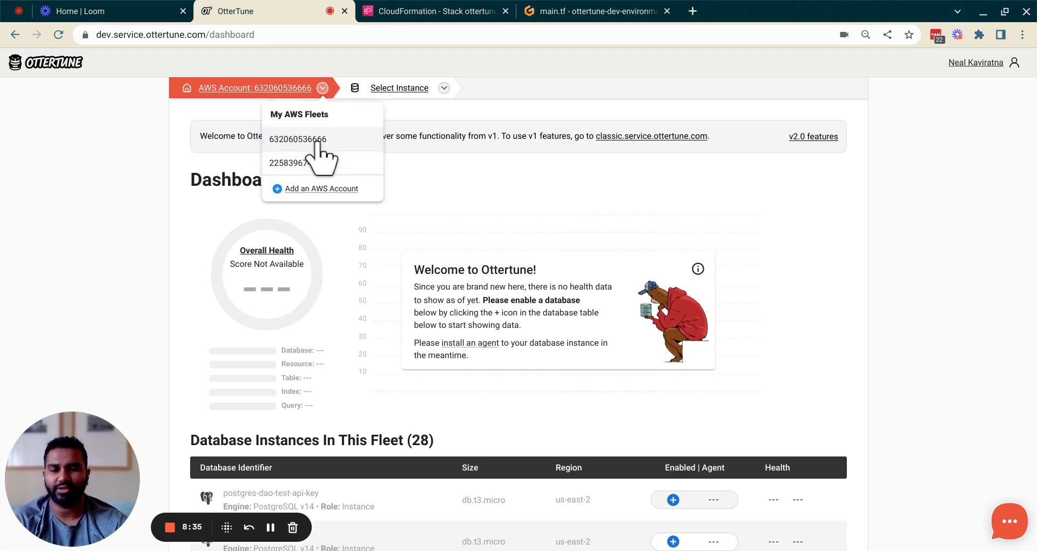
pyautogui.click(316, 189)
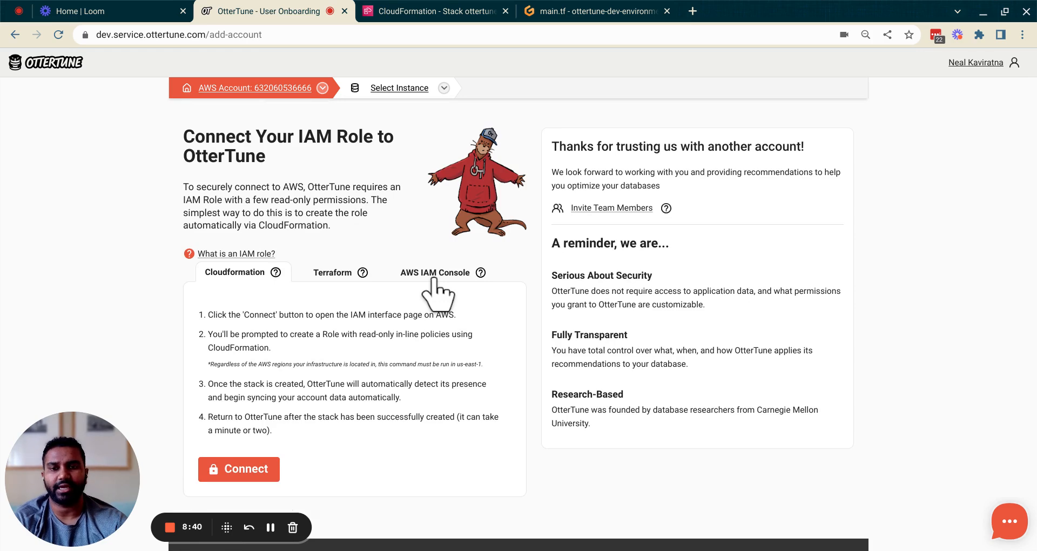
pyautogui.click(435, 276)
pyautogui.scroll(-3, 439, 289)
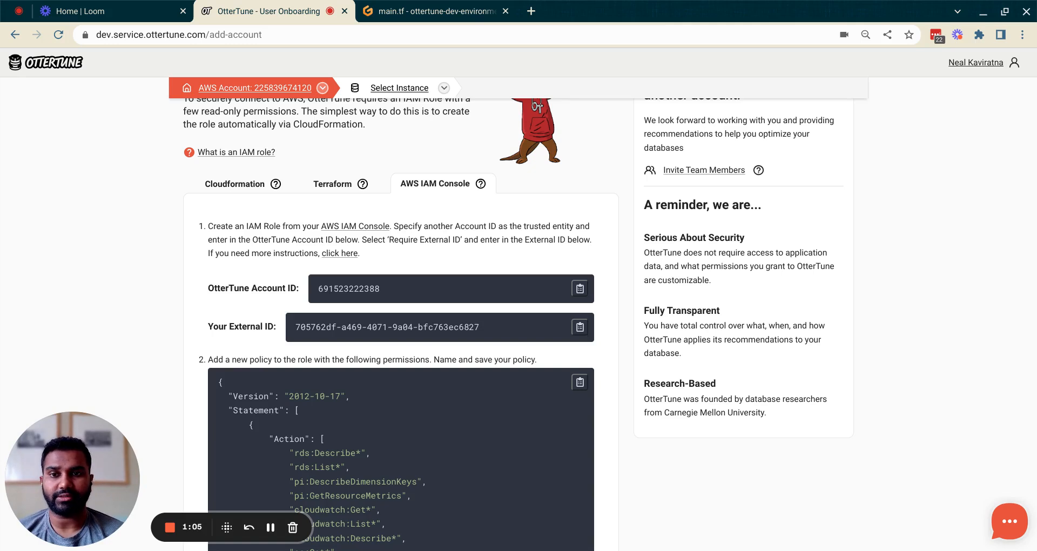
pyautogui.click(361, 228)
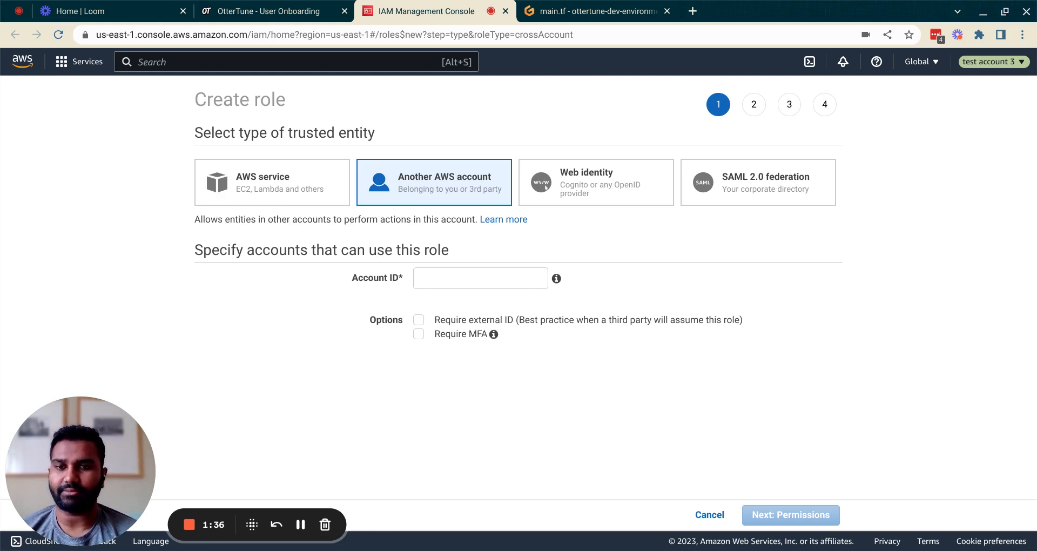
# - Paste OtterTune's account ID as the role's trusted AWS account
pyautogui.click(227, 10)
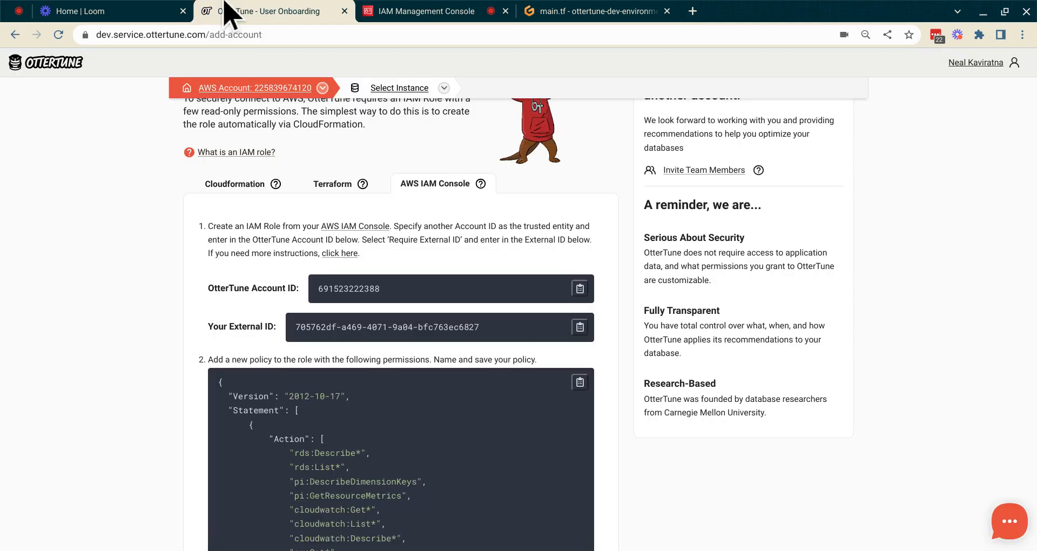
pyautogui.click(580, 289)
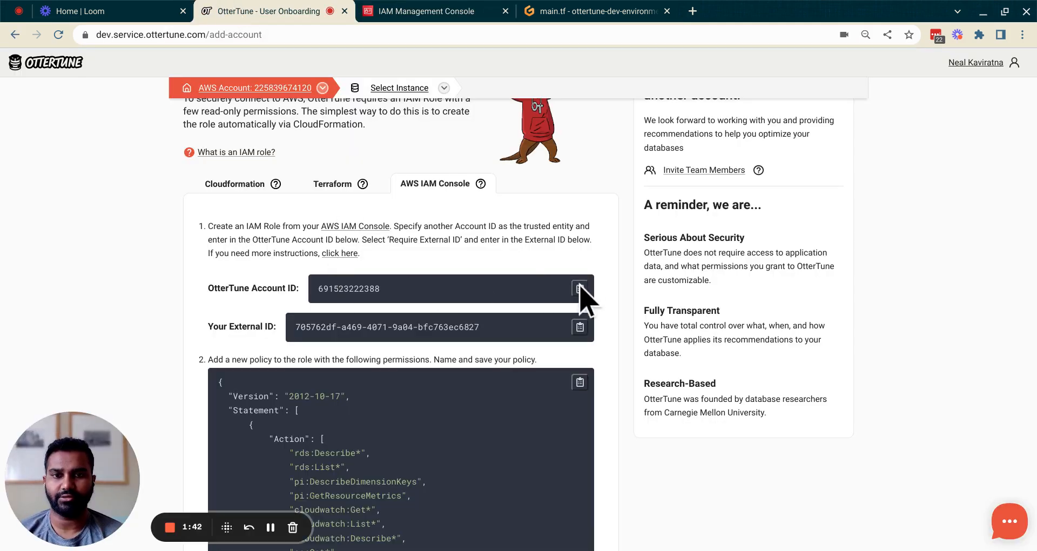
pyautogui.click(384, 10)
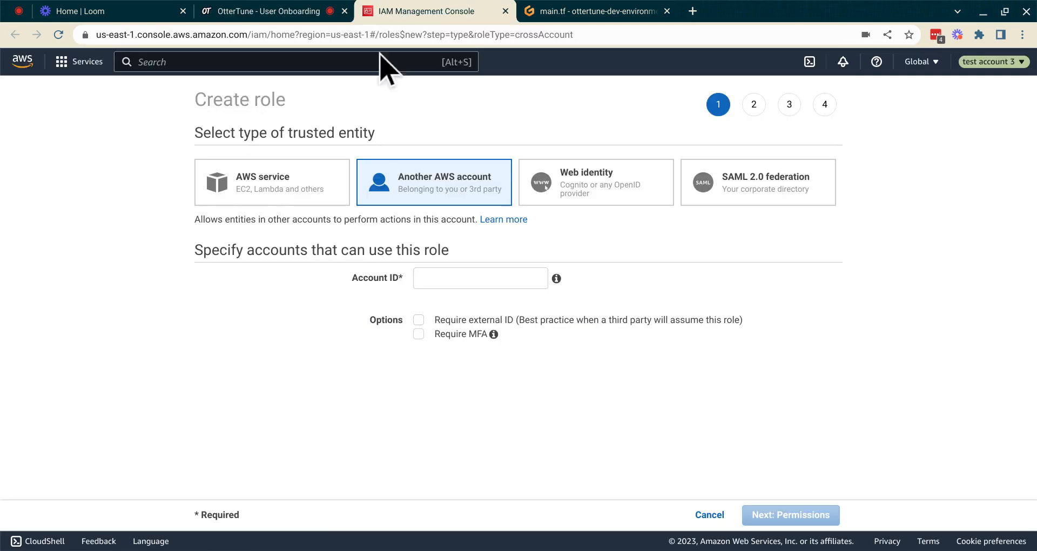
pyautogui.click(446, 278)
pyautogui.hotkey('ctrl', 'v')
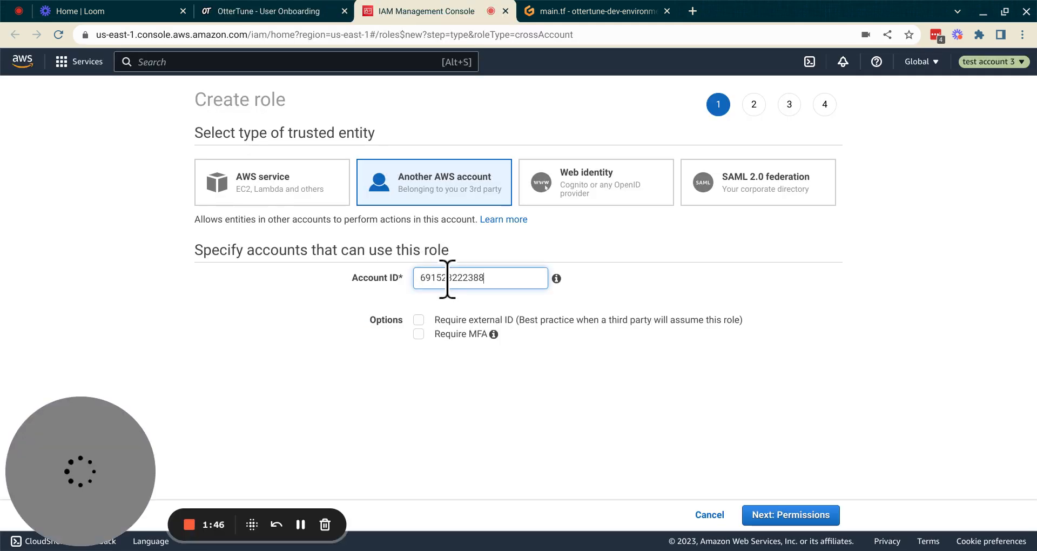
pyautogui.click(425, 292)
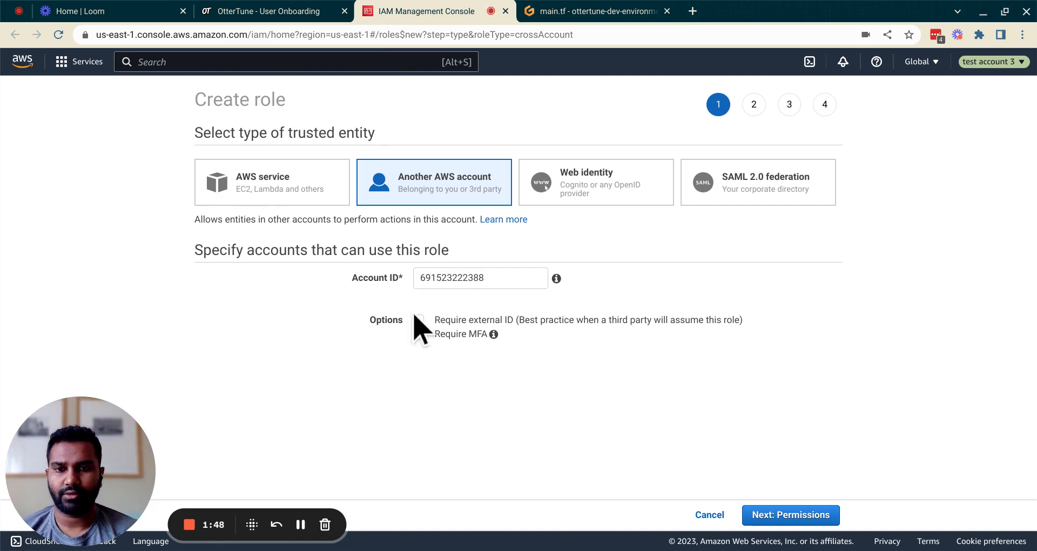
# - Require OtterTune's external ID for the role and advance to the permissions step
pyautogui.click(418, 319)
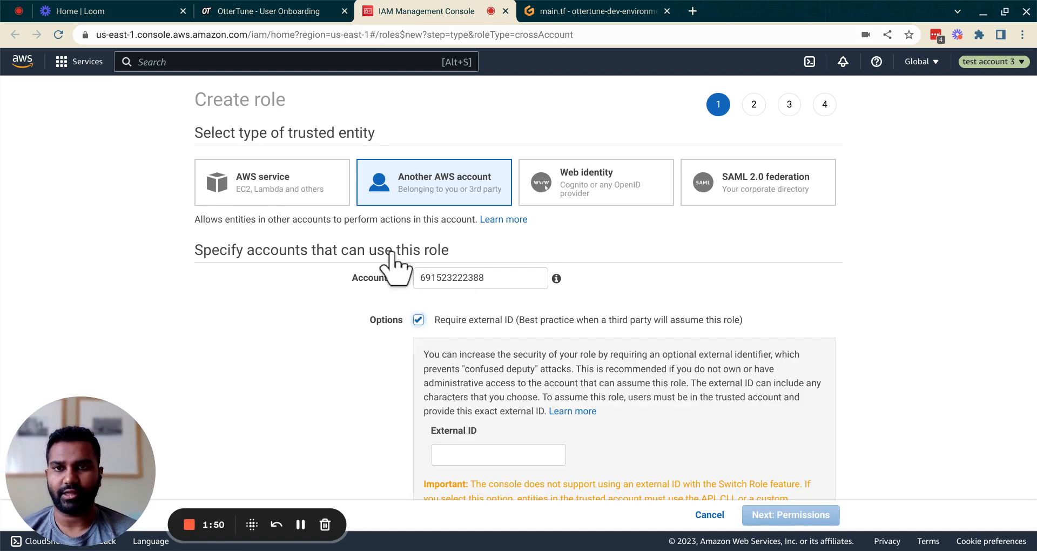
pyautogui.click(290, 13)
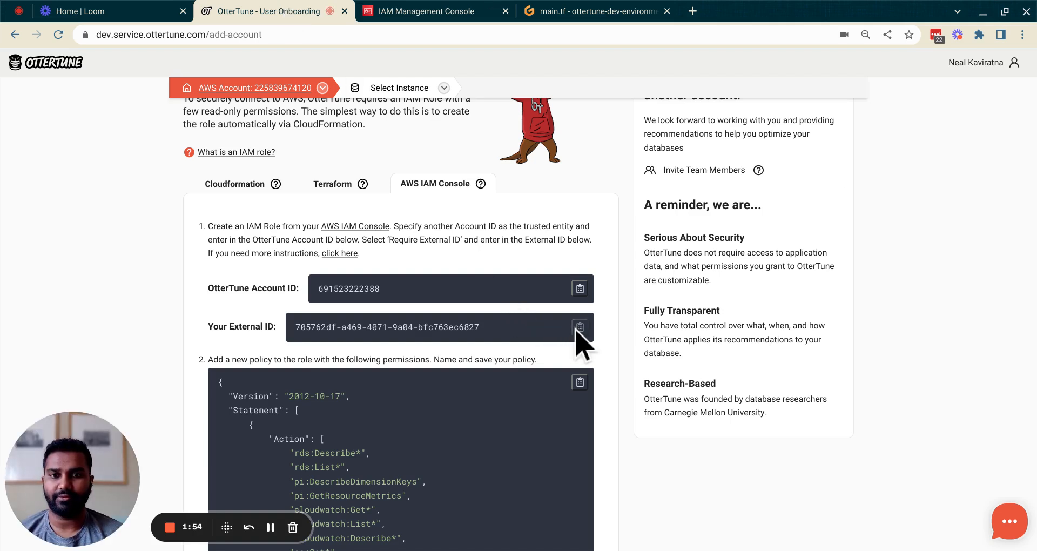
pyautogui.click(438, 12)
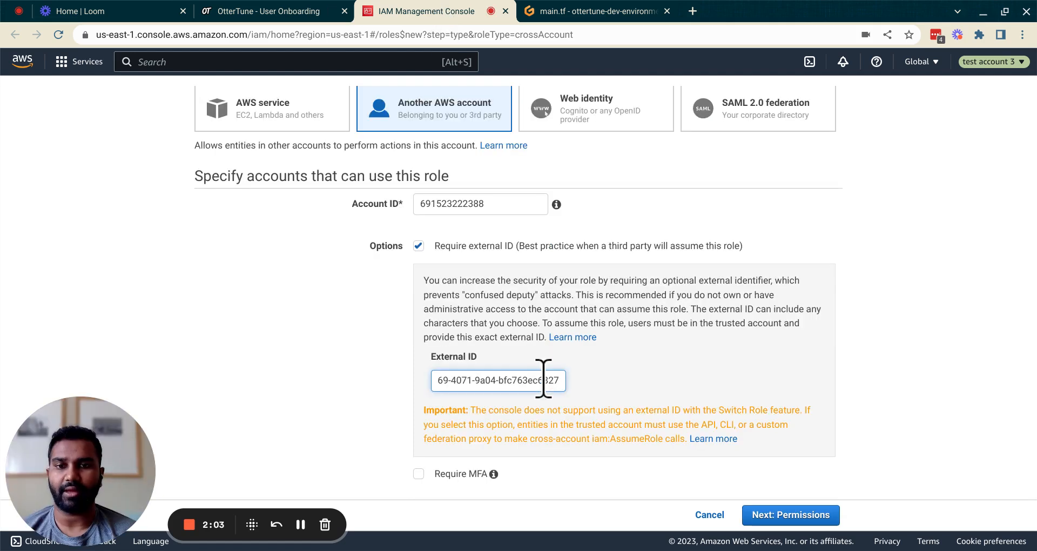
pyautogui.click(760, 514)
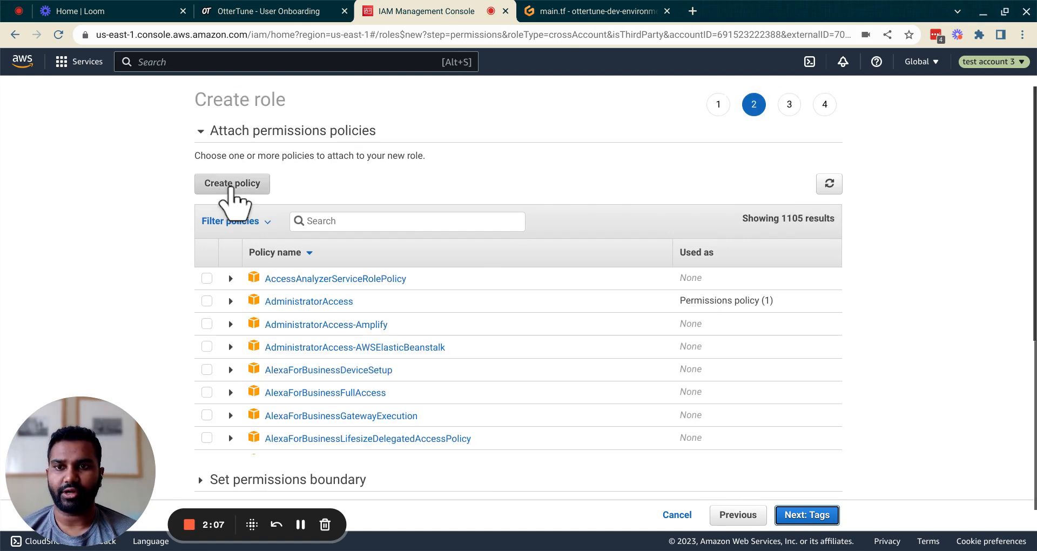
# - Start a new IAM policy in the JSON editor and copy OtterTune's required policy JSON
pyautogui.click(231, 185)
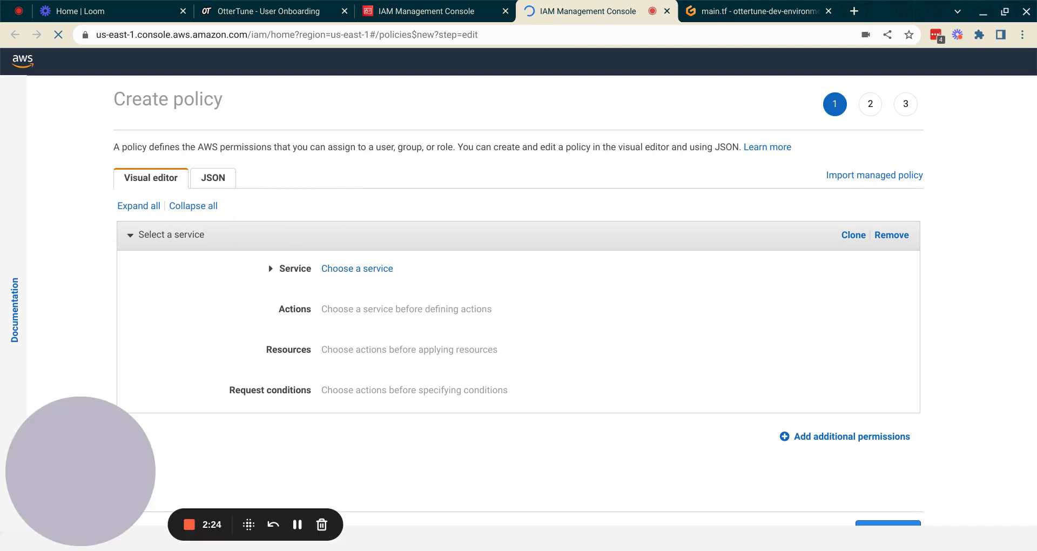
pyautogui.click(214, 181)
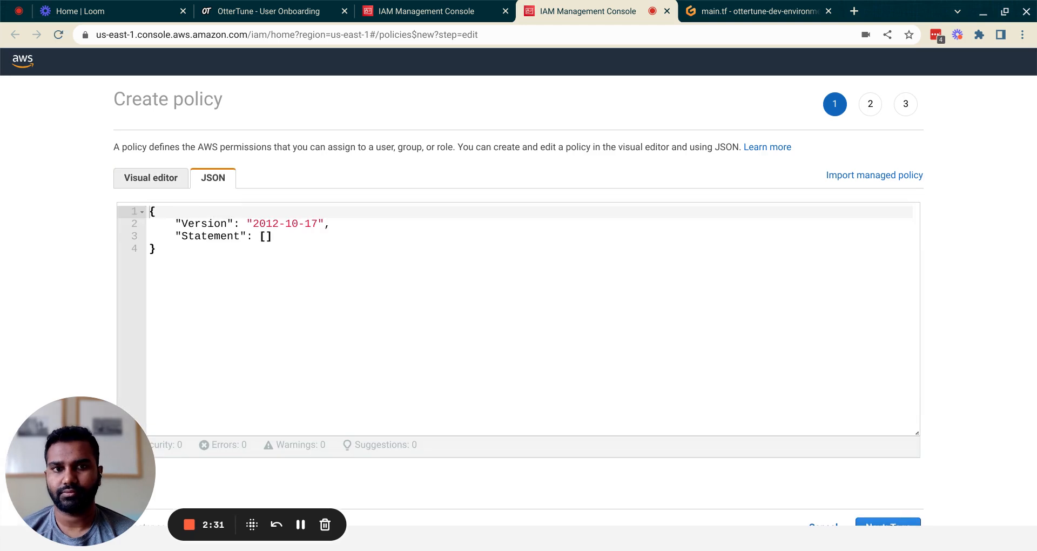
pyautogui.click(226, 11)
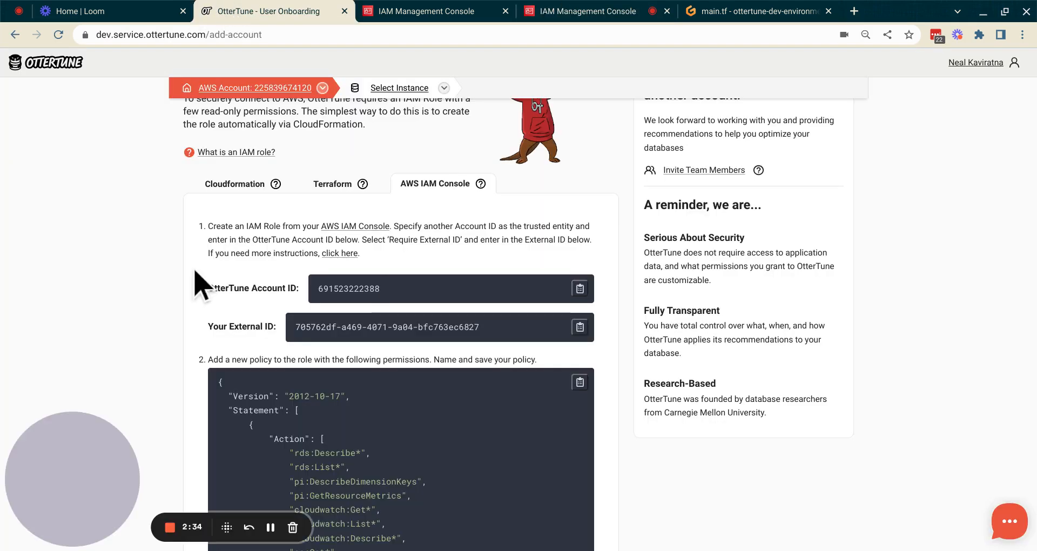
pyautogui.scroll(-2, 202, 284)
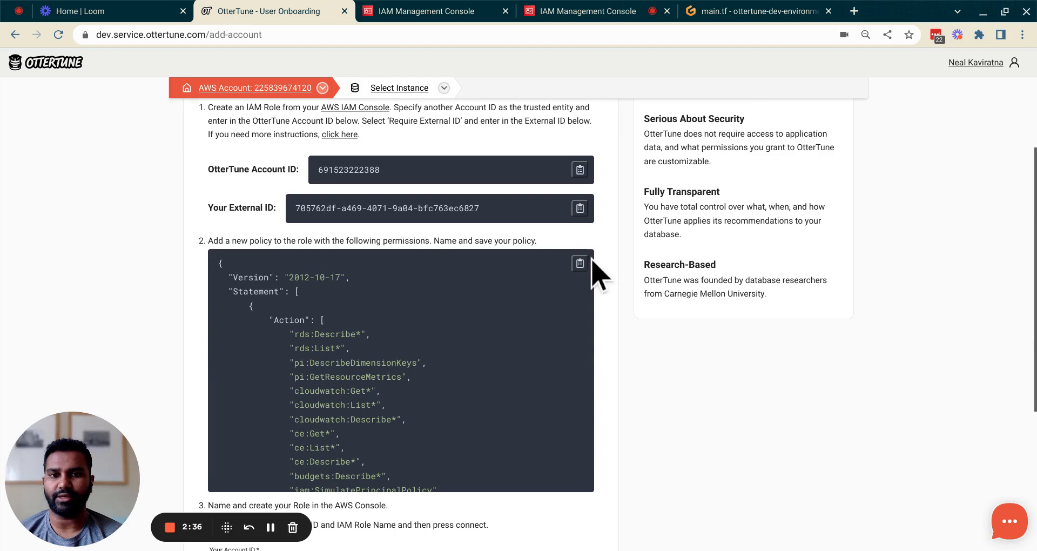
pyautogui.click(580, 263)
# - Replace the placeholder policy with OtterTune's JSON and continue to the tags step
pyautogui.click(602, 11)
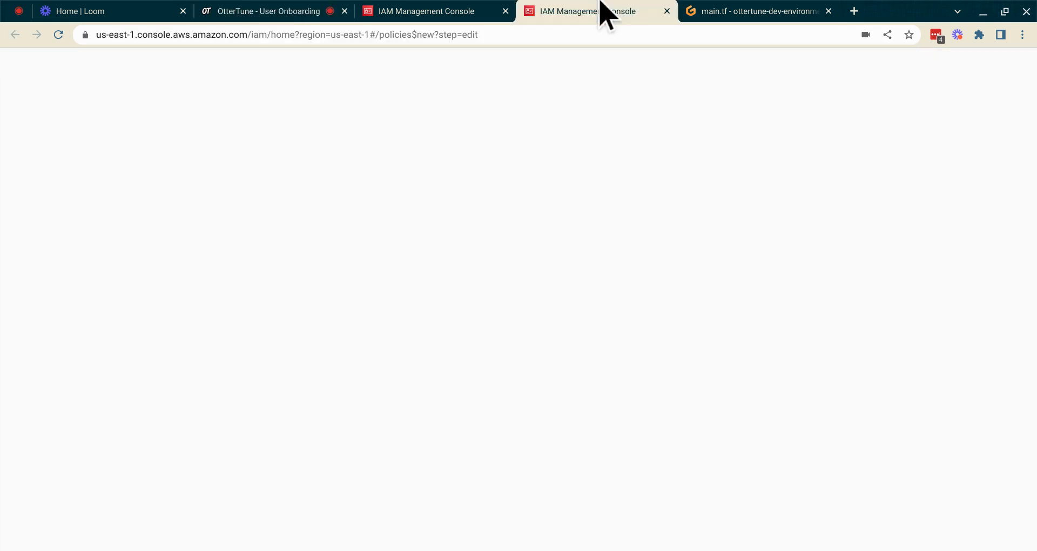
pyautogui.click(394, 295)
pyautogui.hotkey('ctrl', 'a')
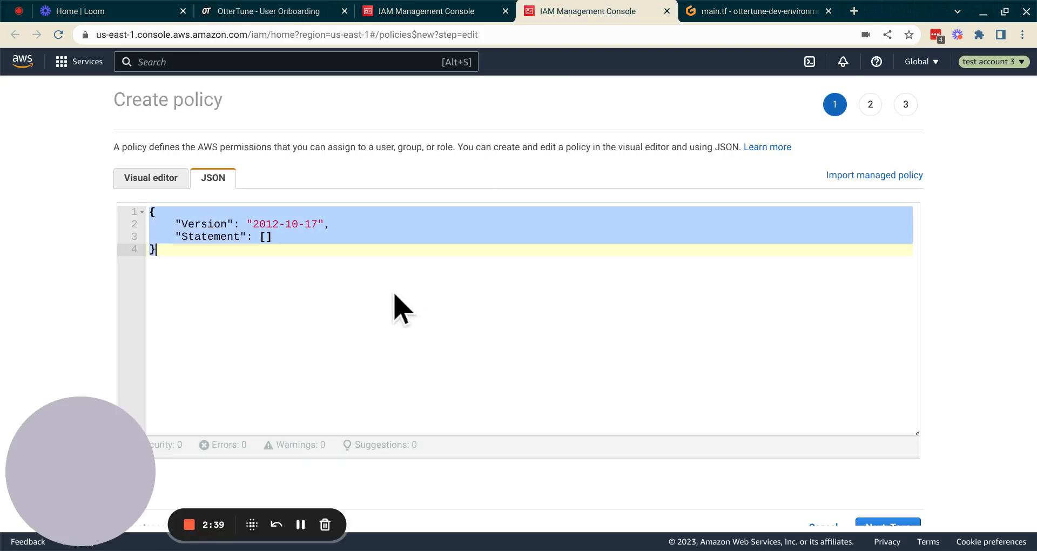
pyautogui.hotkey('ctrl', 'v')
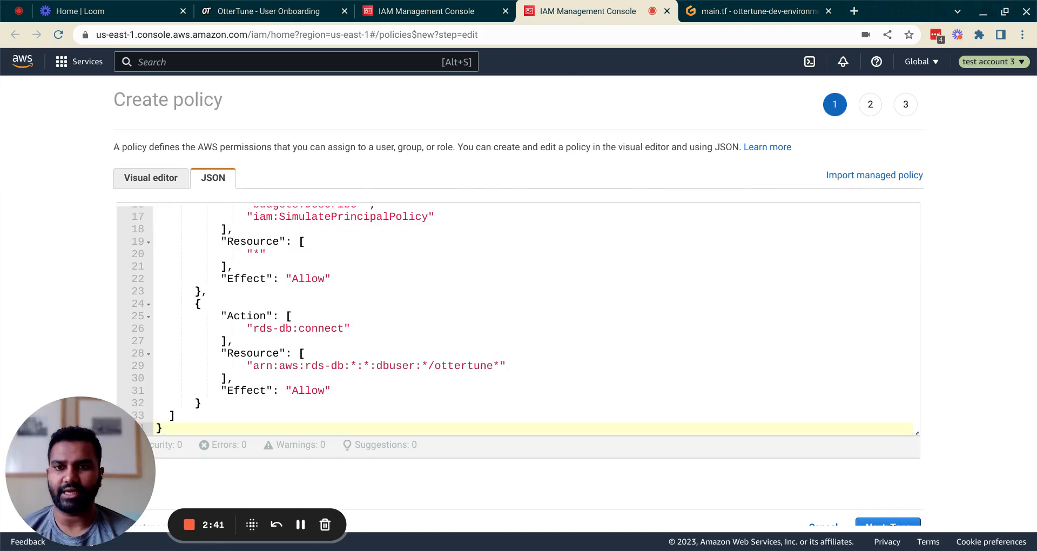
pyautogui.scroll(-1, 1015, 310)
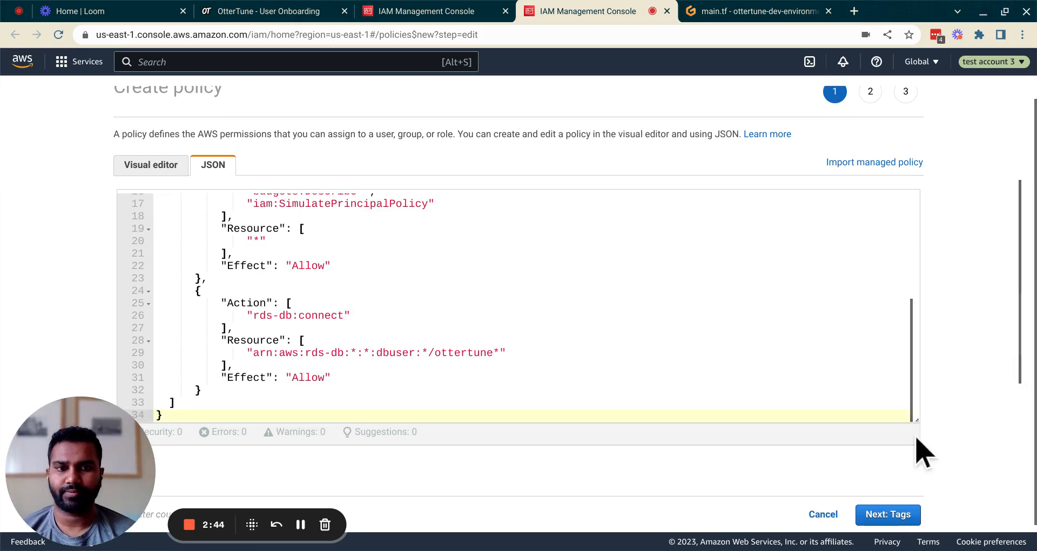
pyautogui.click(886, 516)
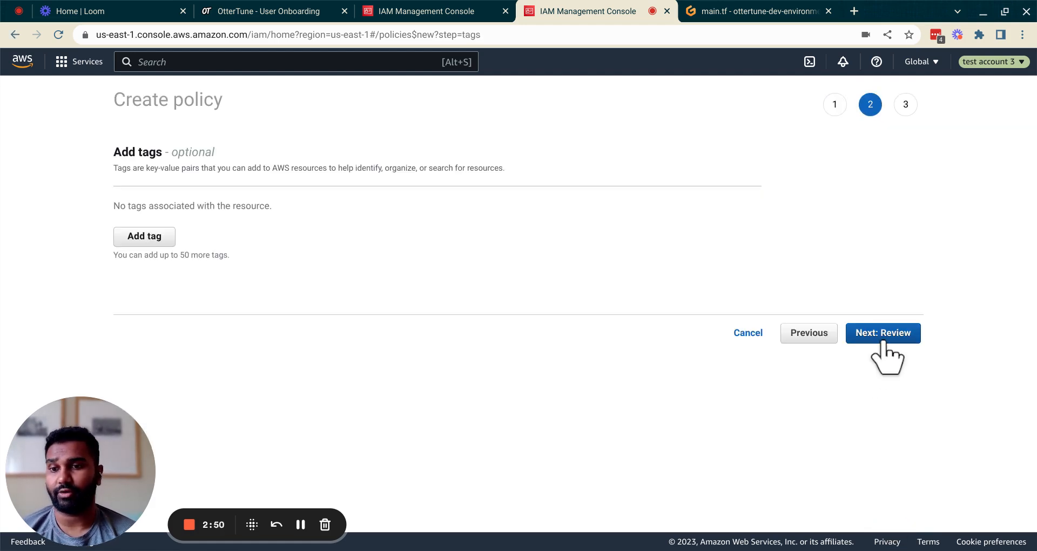
# - Skip tags, name the policy Demonstration720 on the review page, and create it
pyautogui.click(882, 337)
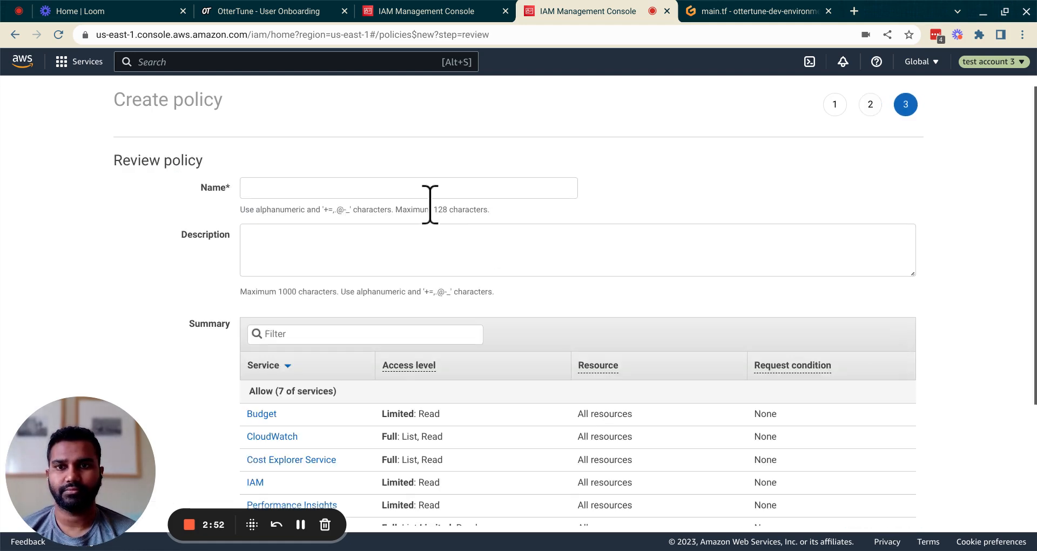
pyautogui.click(425, 192)
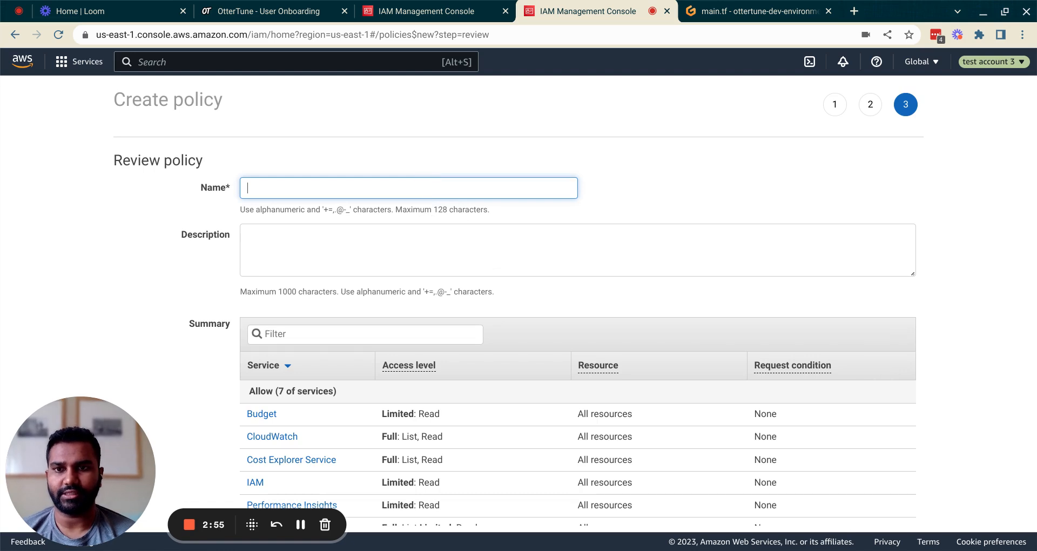
pyautogui.write('Demonstration')
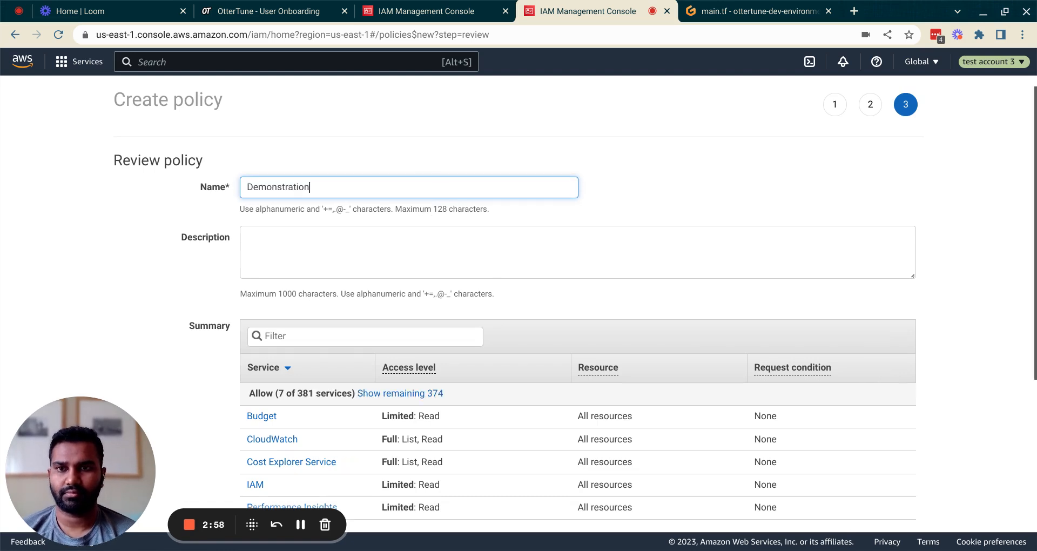
pyautogui.write('720')
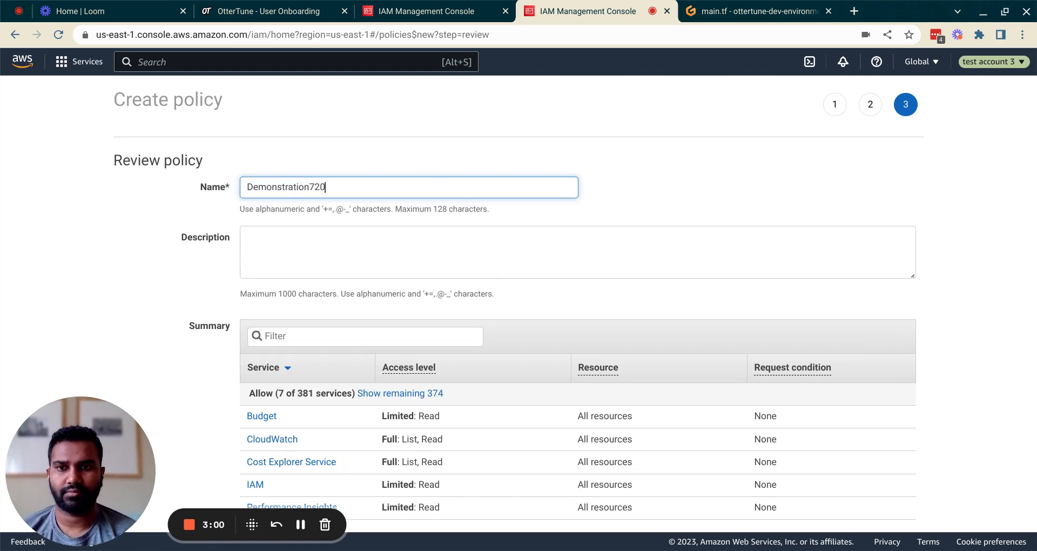
pyautogui.scroll(-4, 1000, 222)
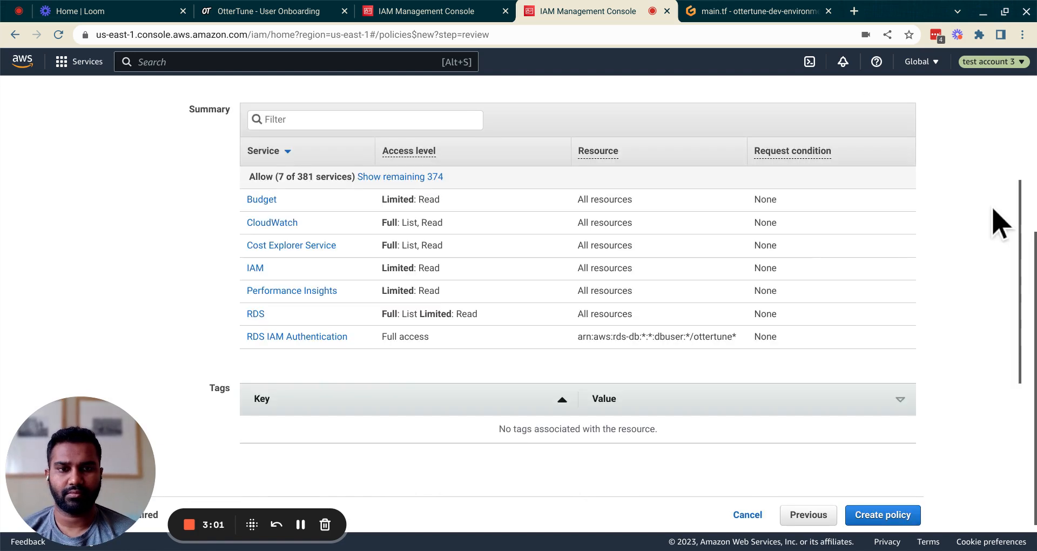
pyautogui.click(871, 516)
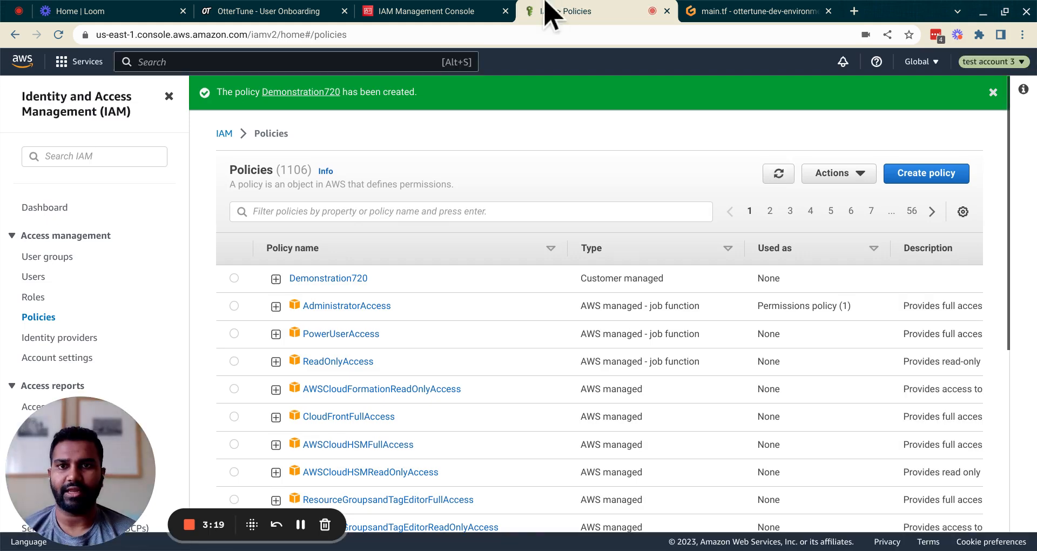
# - Refresh the role's policy list, search 'demonstration' and attach Demonstration720
pyautogui.click(473, 11)
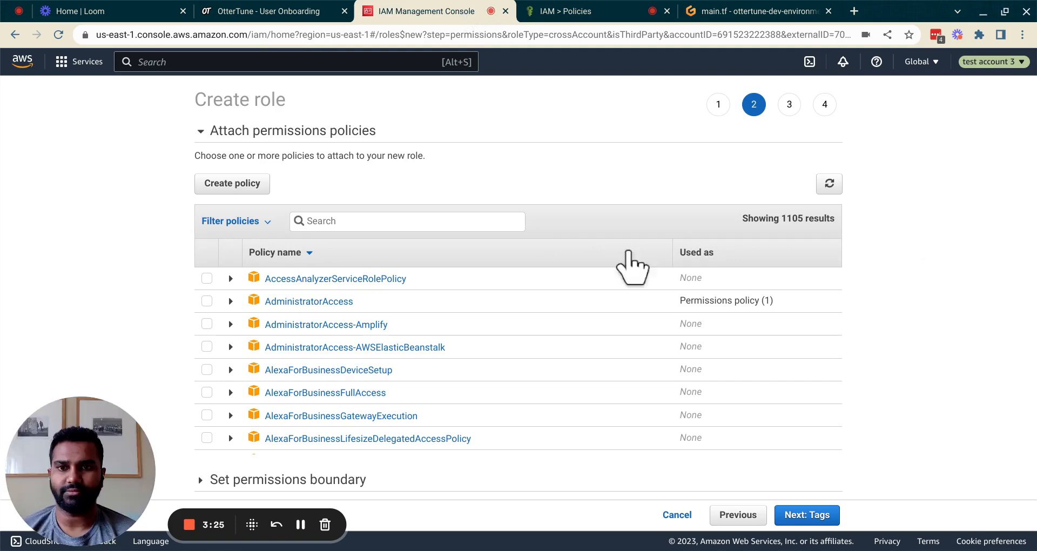
pyautogui.click(829, 183)
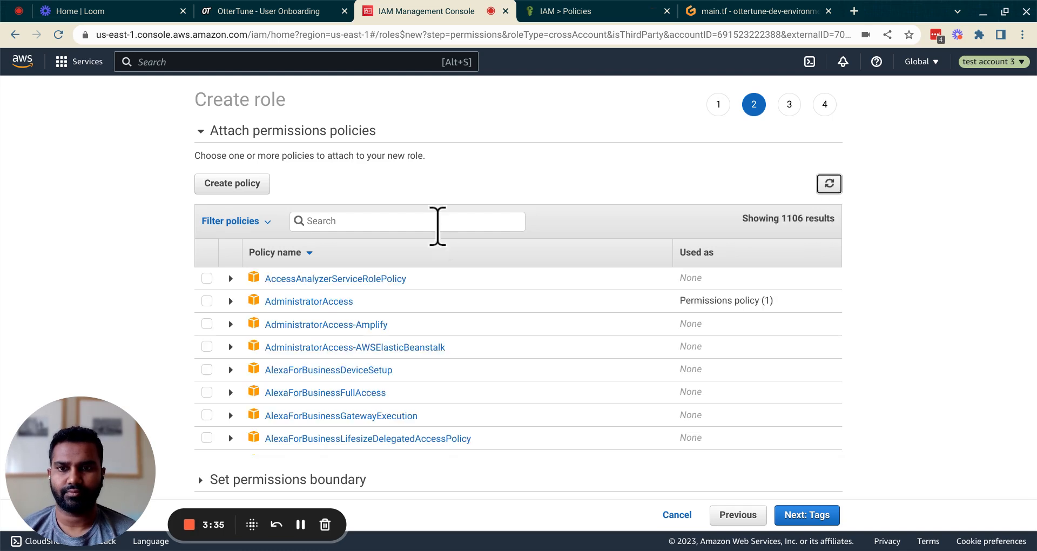
pyautogui.click(437, 226)
pyautogui.write('d')
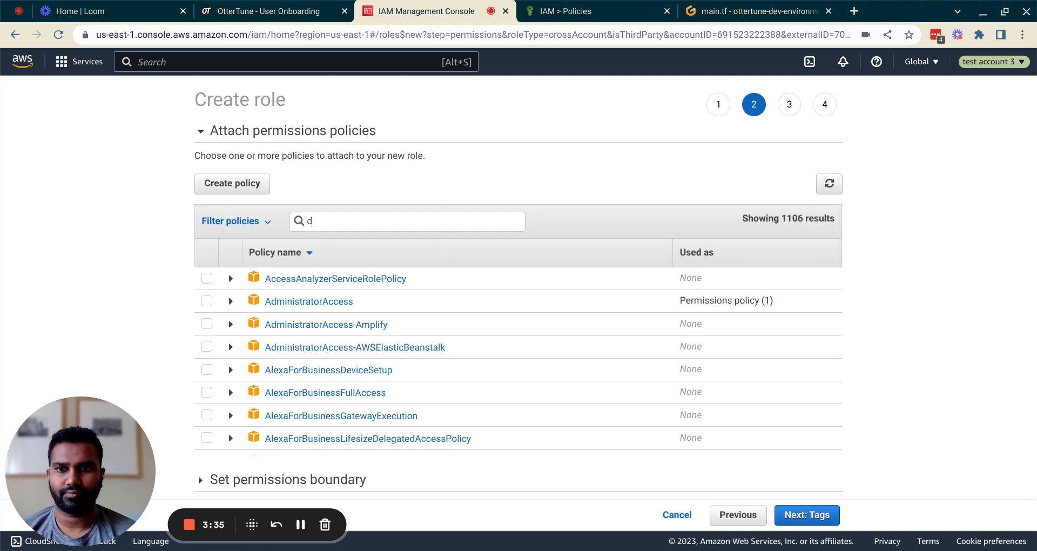
pyautogui.write('emonstration')
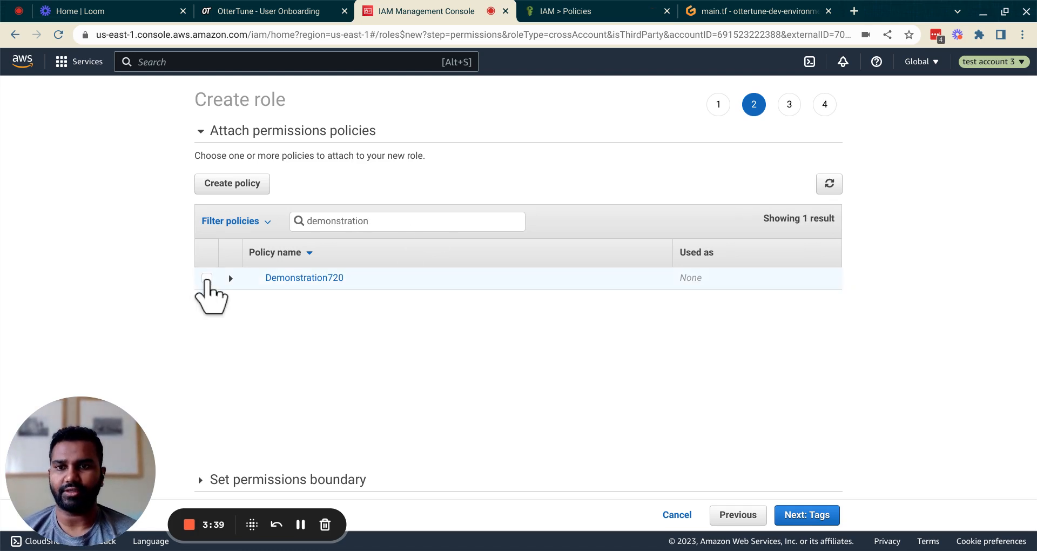
pyautogui.click(206, 277)
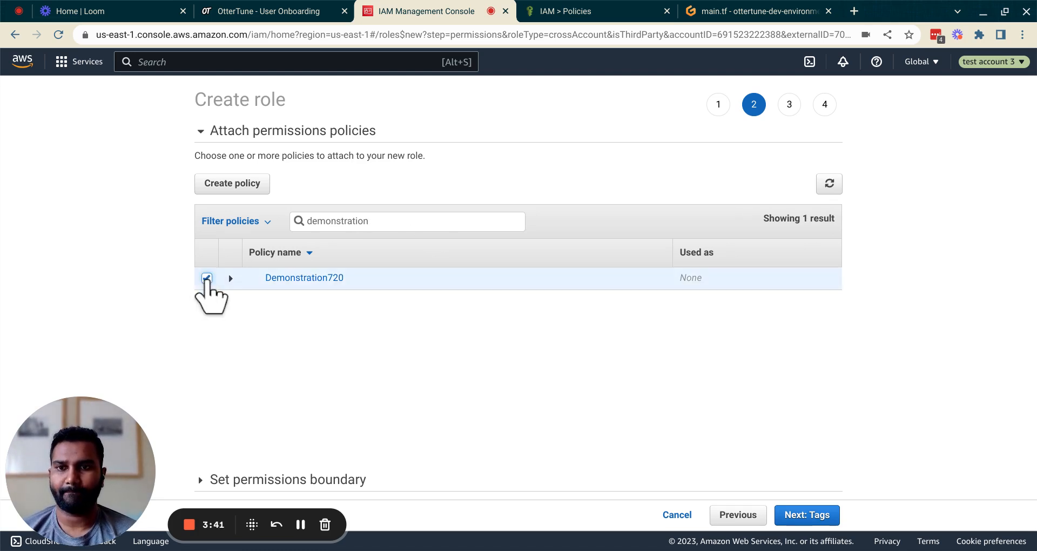
# - Skip role tags, name the role DemonstrationConsole720 and create it
pyautogui.click(807, 514)
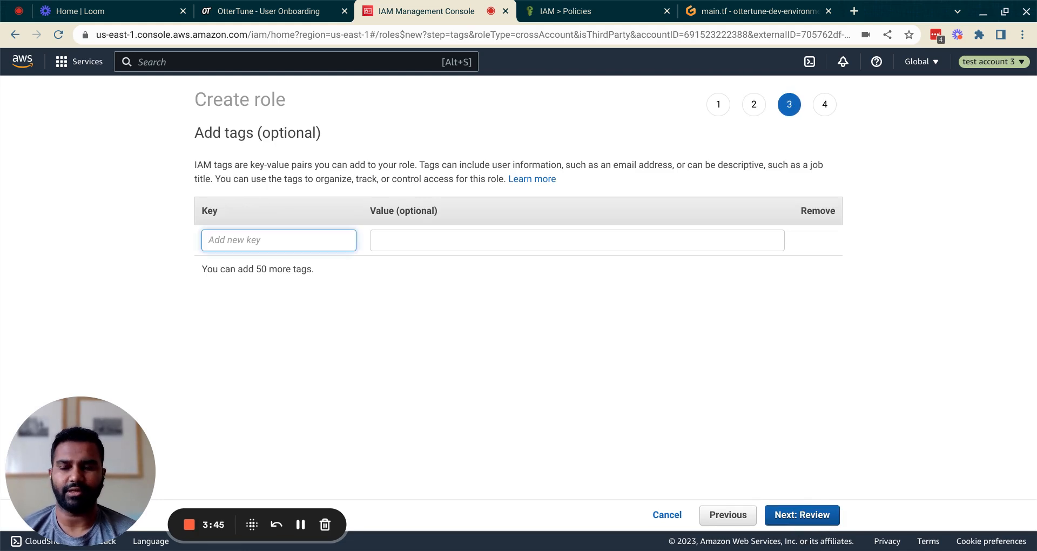
pyautogui.click(810, 520)
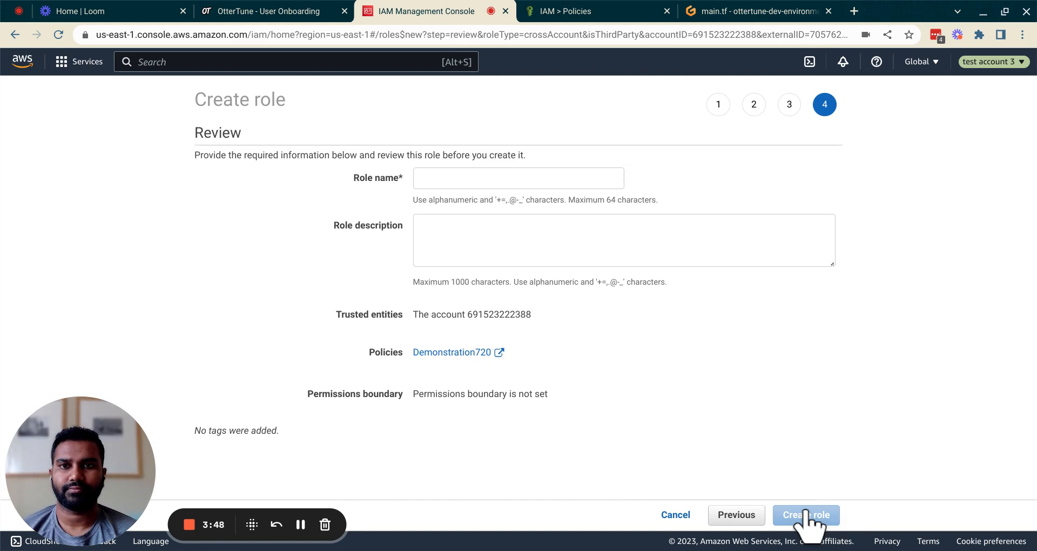
pyautogui.click(484, 180)
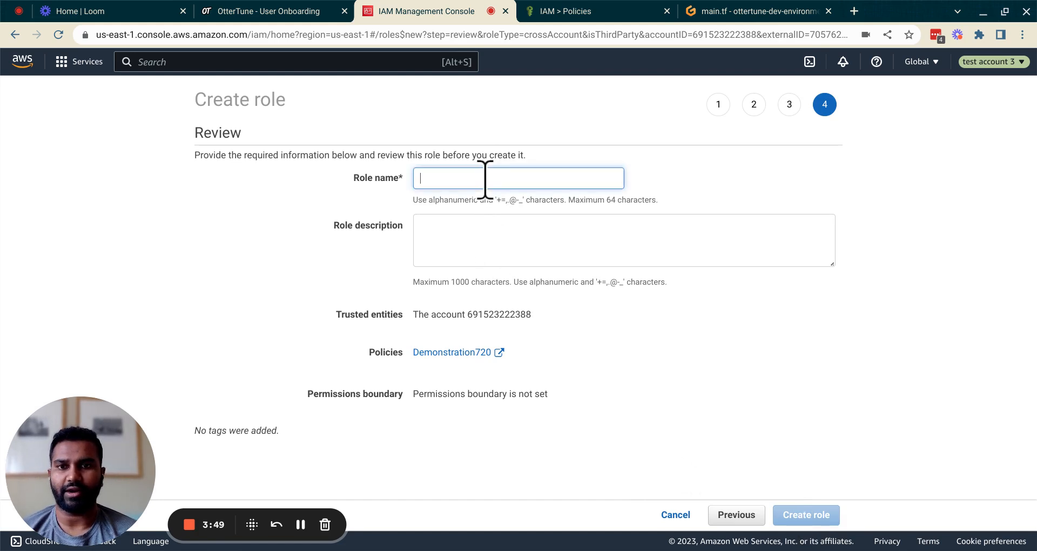
pyautogui.write('Demonstration')
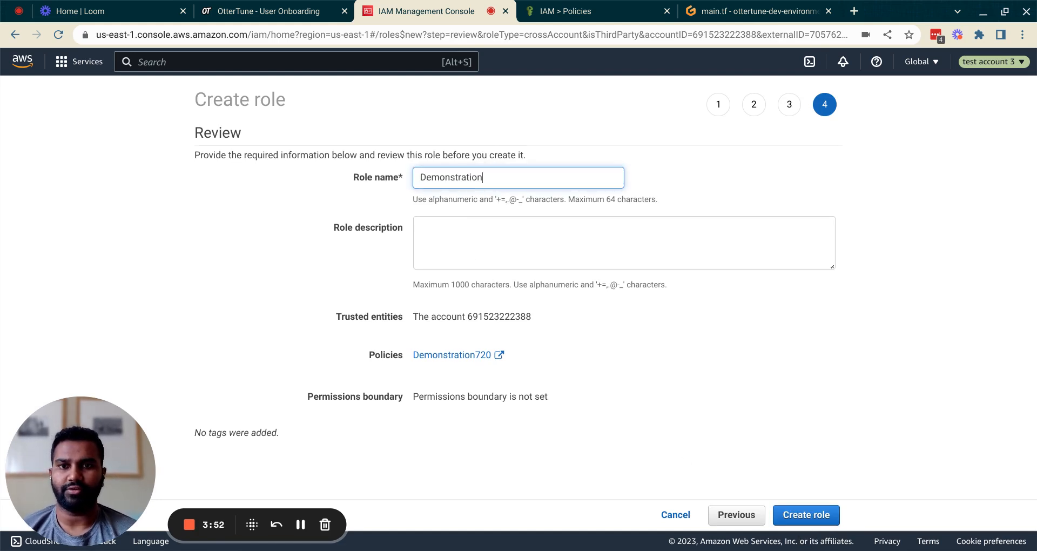
pyautogui.write('Console720')
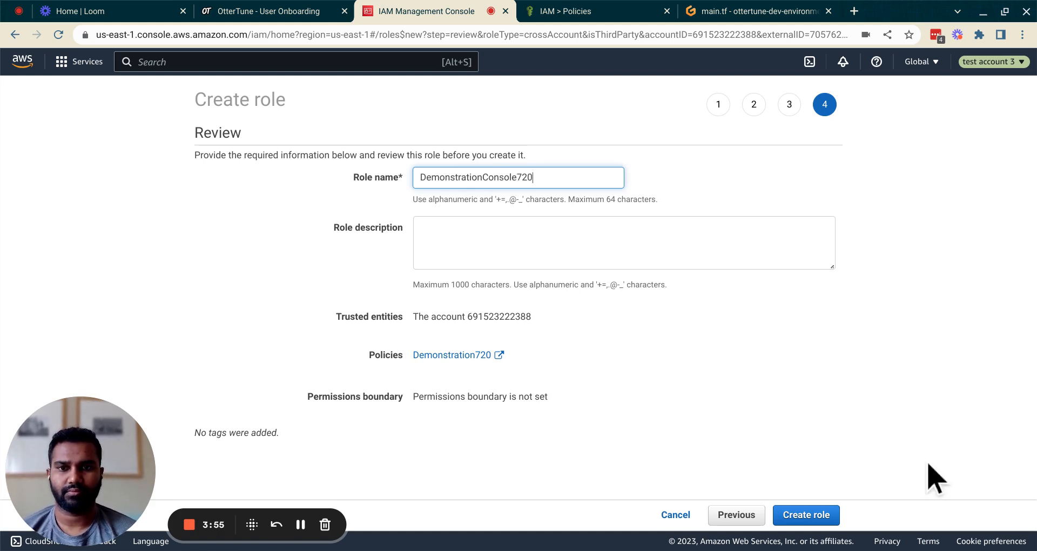
pyautogui.click(804, 515)
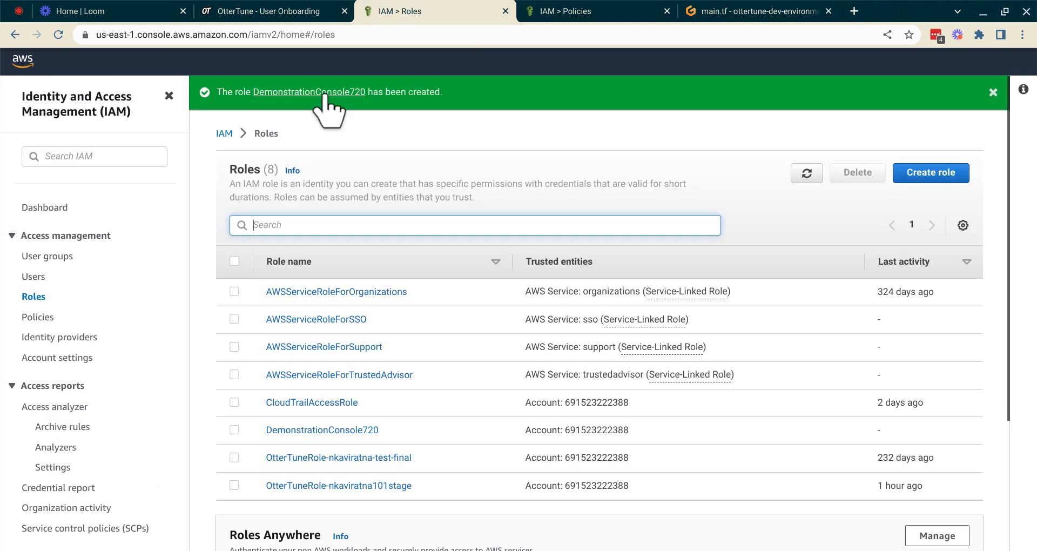
# - Copy the account number from the new role's ARN into OtterTune's Account ID field
pyautogui.click(323, 95)
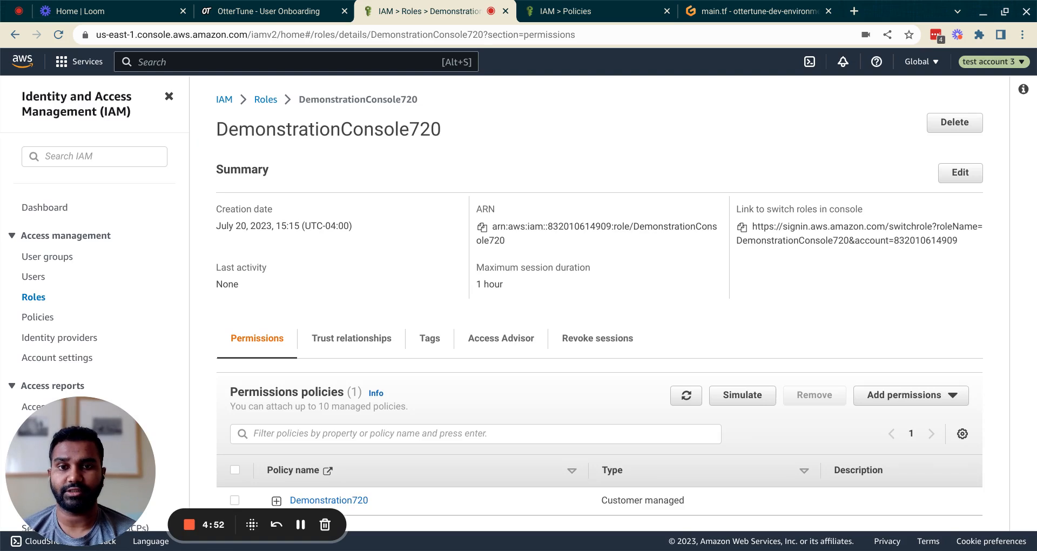
pyautogui.doubleClick(593, 225)
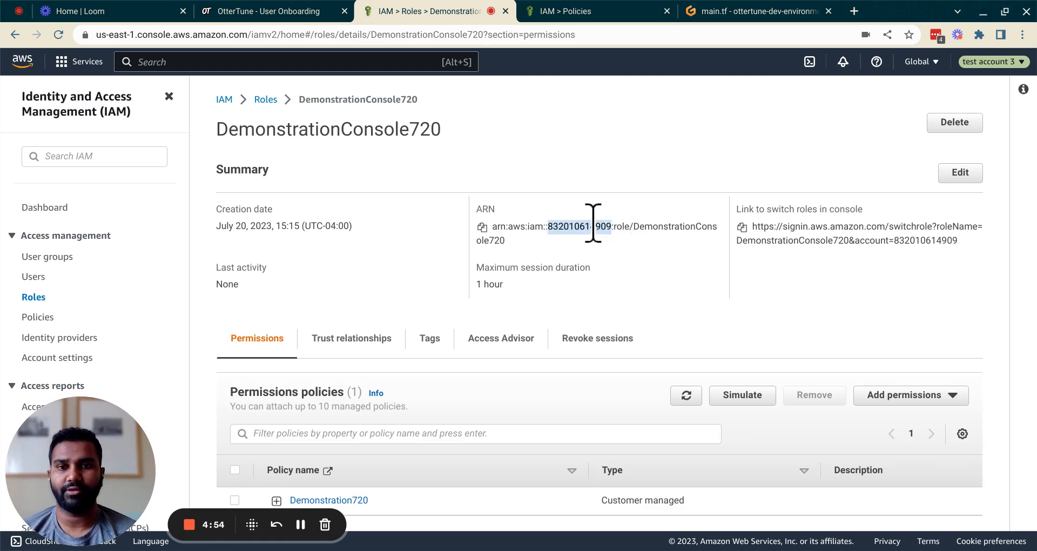
pyautogui.click(258, 12)
pyautogui.scroll(-3, 144, 378)
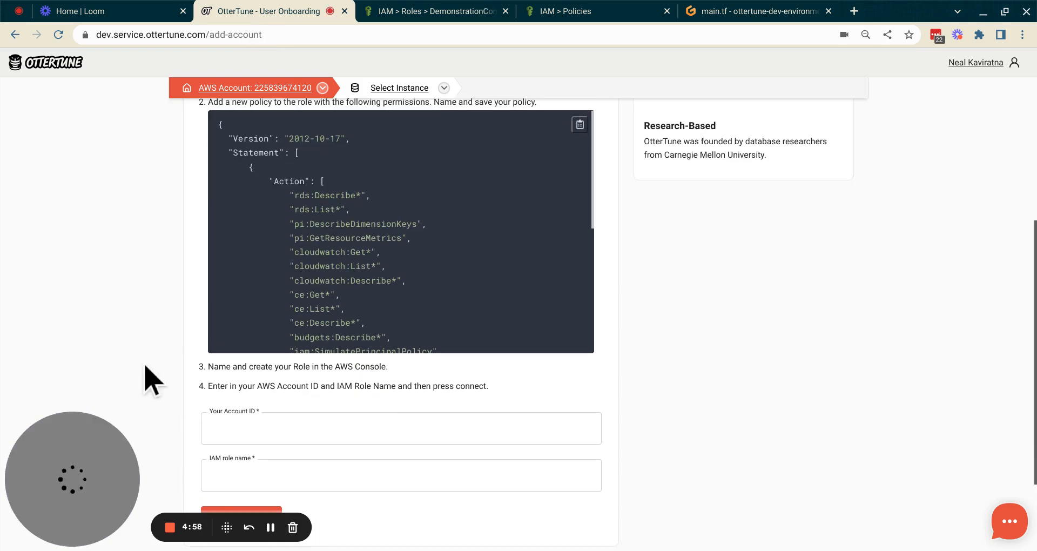
pyautogui.click(265, 426)
pyautogui.hotkey('ctrl', 'v')
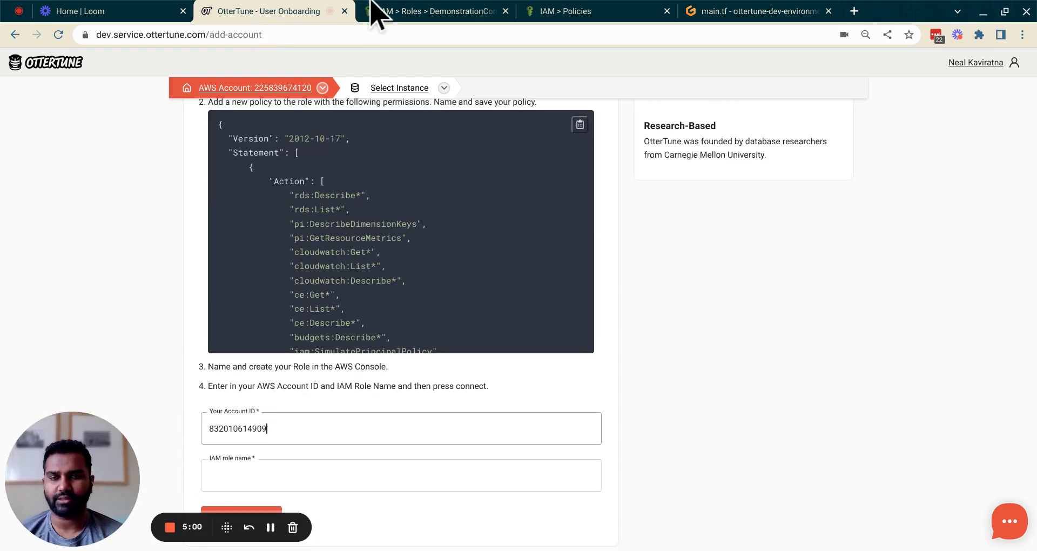
# - Copy the role name DemonstrationConsole720 into OtterTune's IAM role name field
pyautogui.click(474, 10)
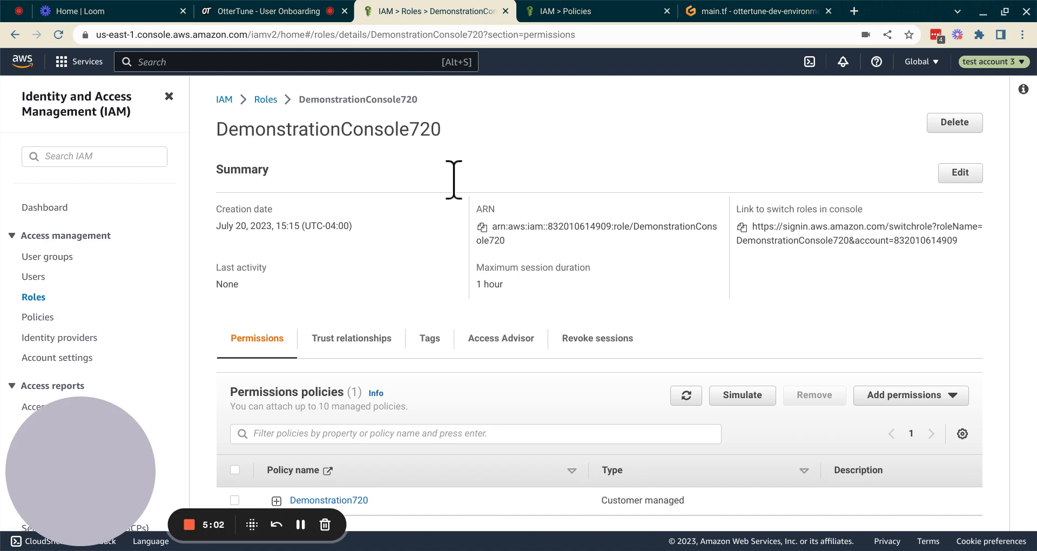
pyautogui.doubleClick(374, 129)
pyautogui.hotkey('ctrl', 'c')
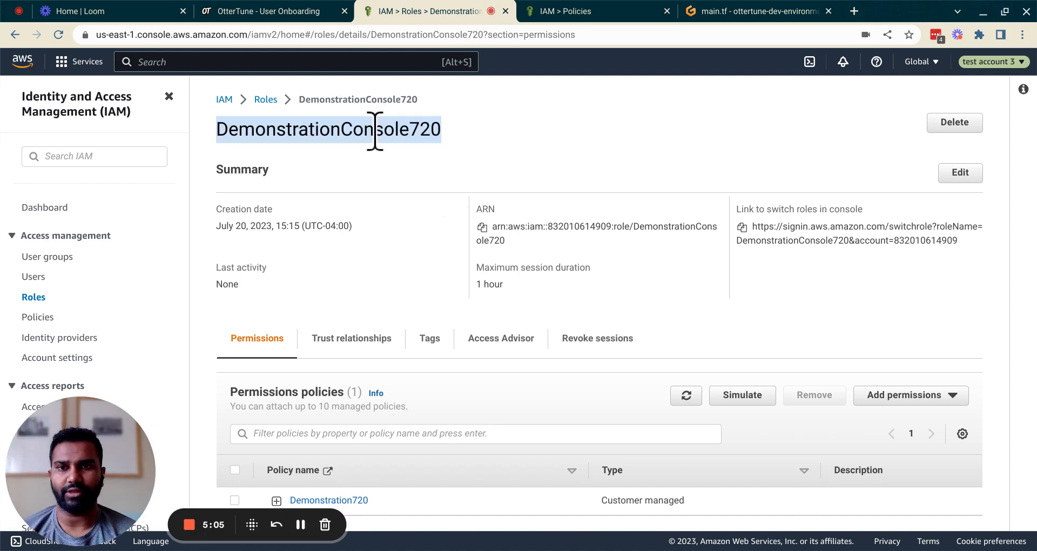
pyautogui.click(292, 11)
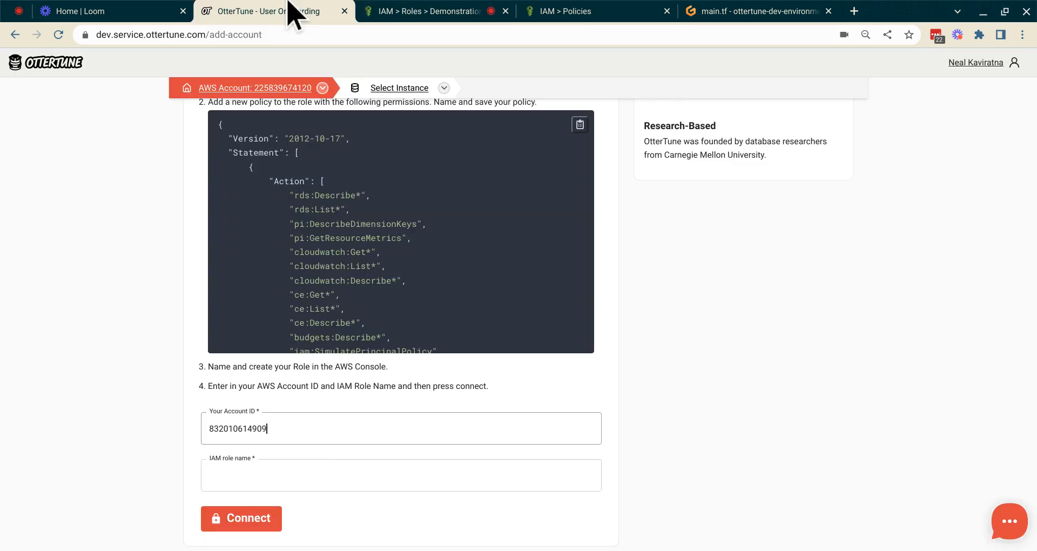
pyautogui.click(255, 482)
pyautogui.hotkey('ctrl', 'v')
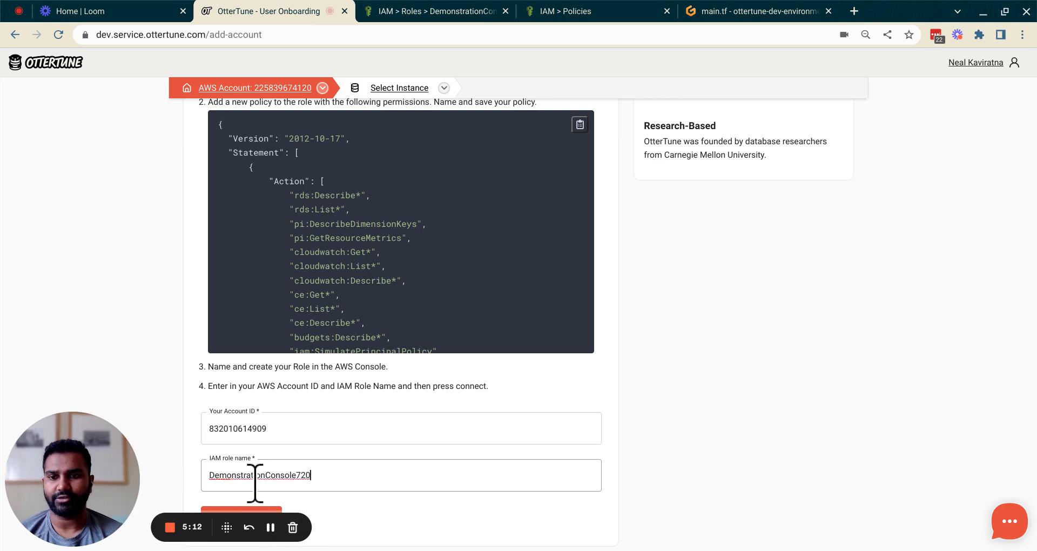
pyautogui.scroll(-3, 255, 482)
# - Connect the account, confirm three AWS accounts are listed, and open the help chat
pyautogui.click(252, 391)
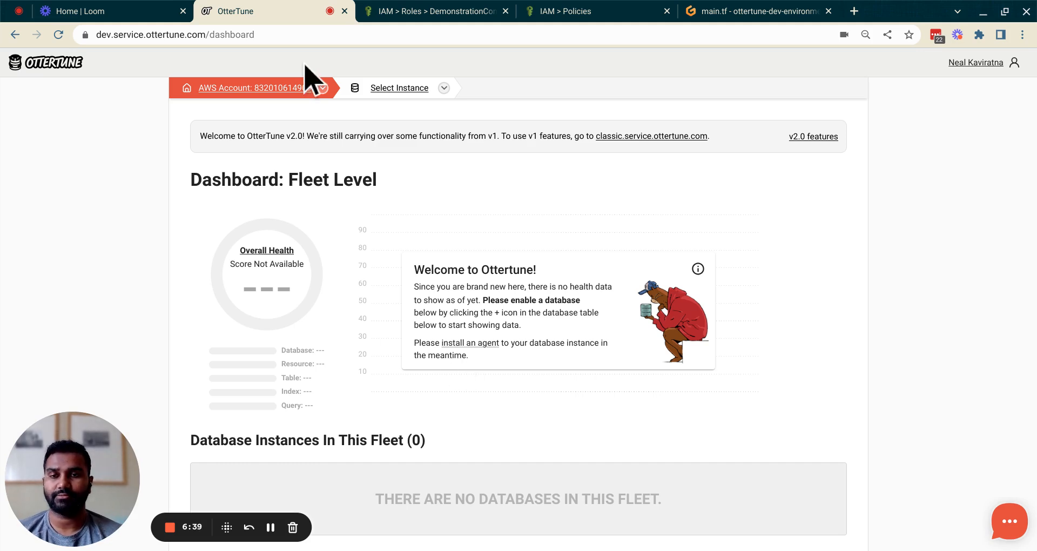
pyautogui.click(323, 89)
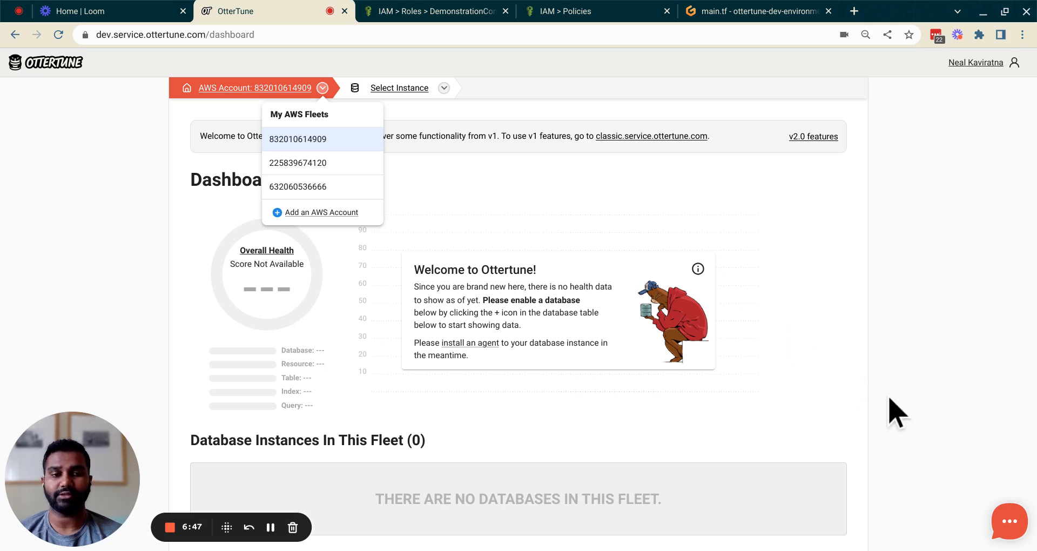
pyautogui.click(1002, 526)
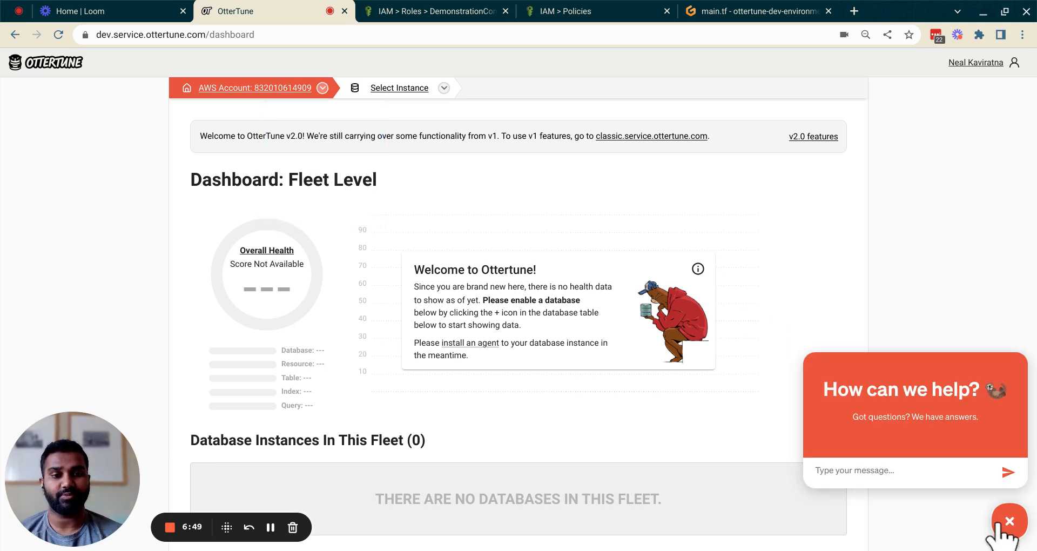